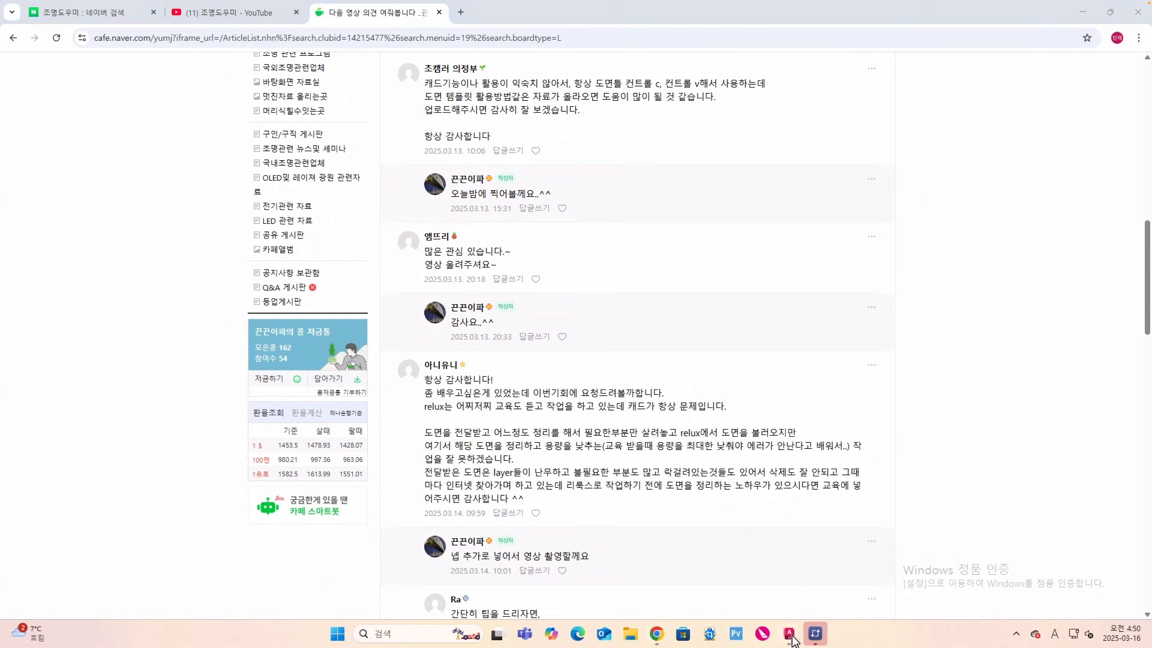
# Step: Switch to the L01-002 drawing in AutoCAD, check its external references, and close the reference list
pyautogui.moveTo(793, 618)
pyautogui.click(807, 577)
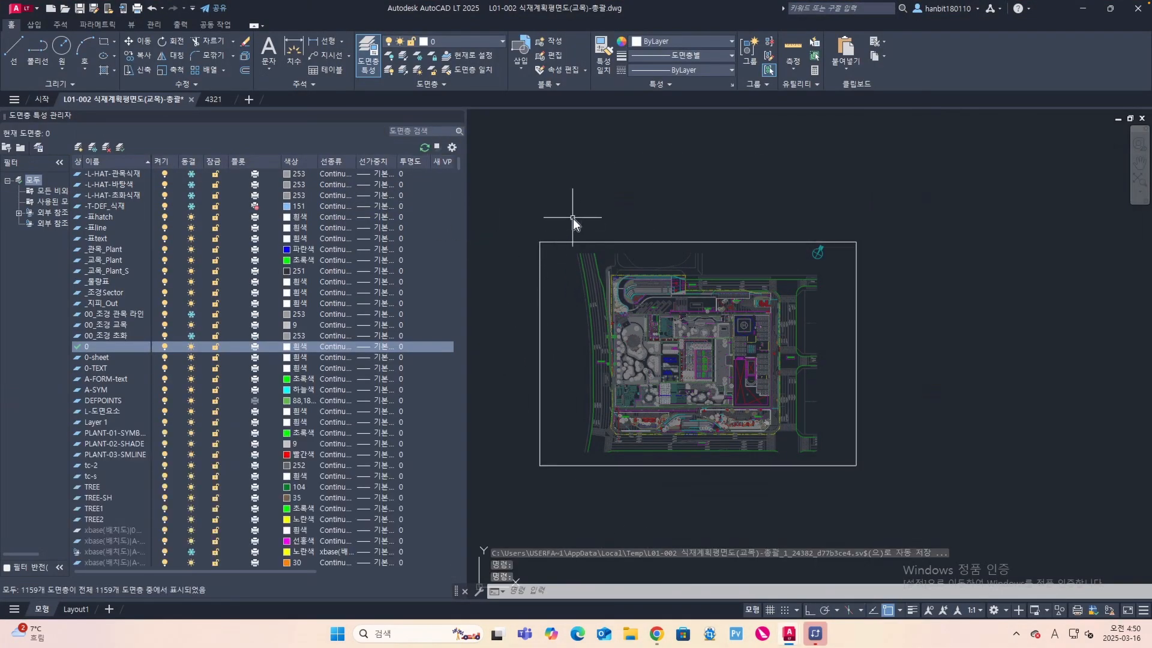
pyautogui.write('er')
pyautogui.press('Return')
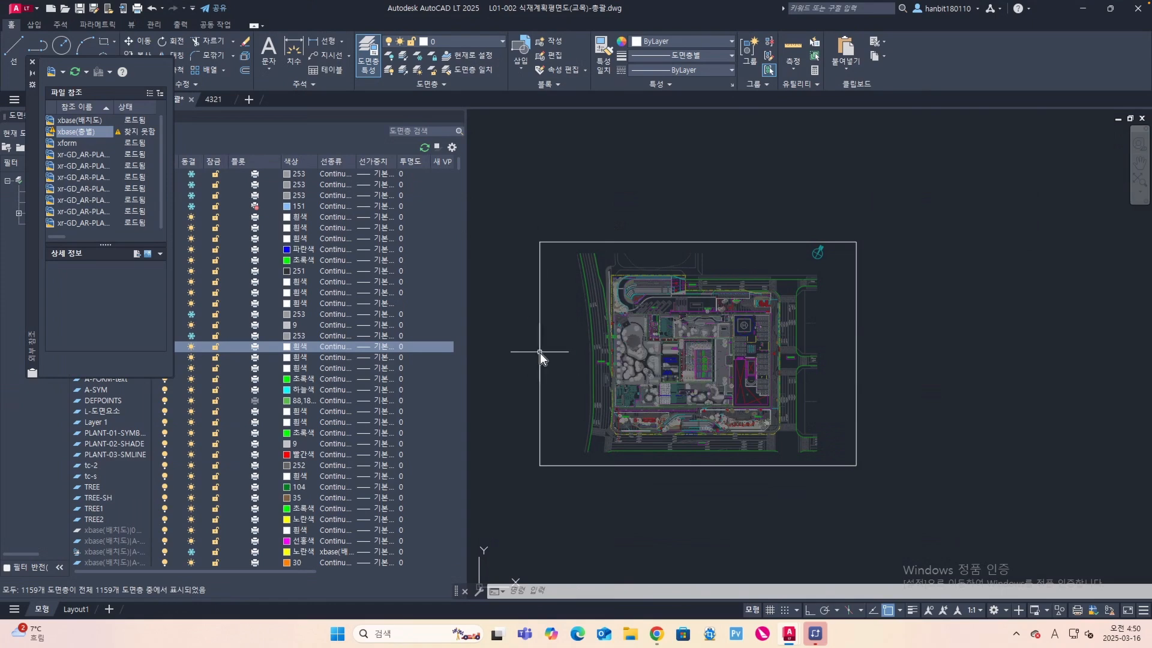
pyautogui.click(32, 61)
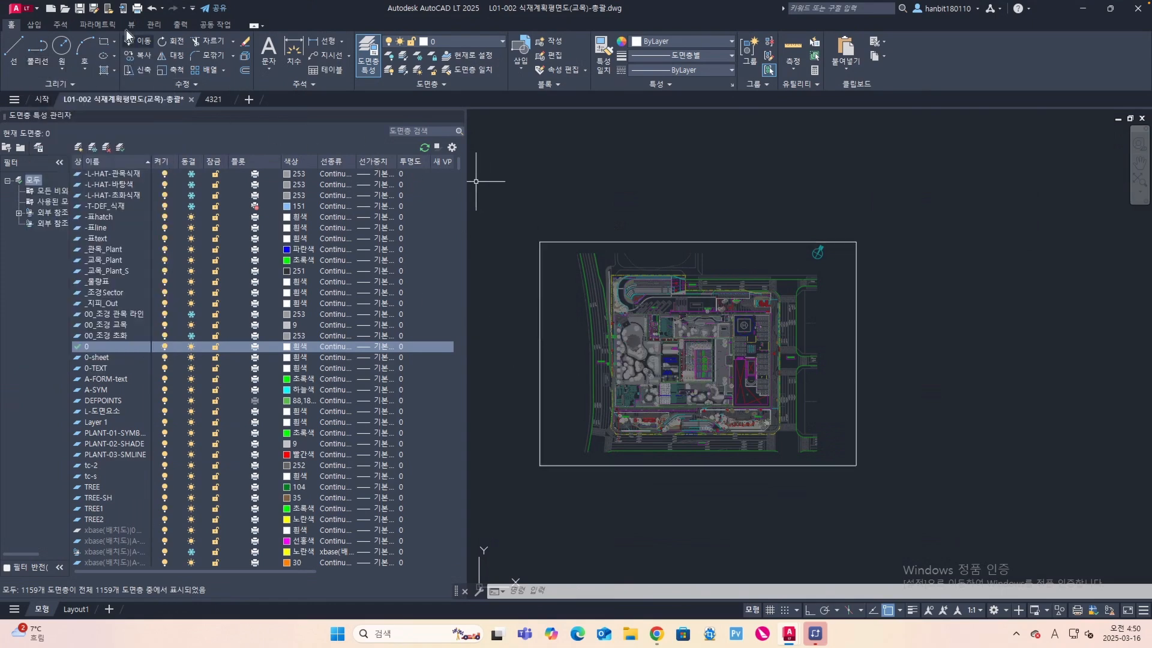
# Step: Start plotting the model with the <이전 플롯> page setup, using DWG To PDF.pc3 and A3 paper, without saving a file yet
pyautogui.click(137, 8)
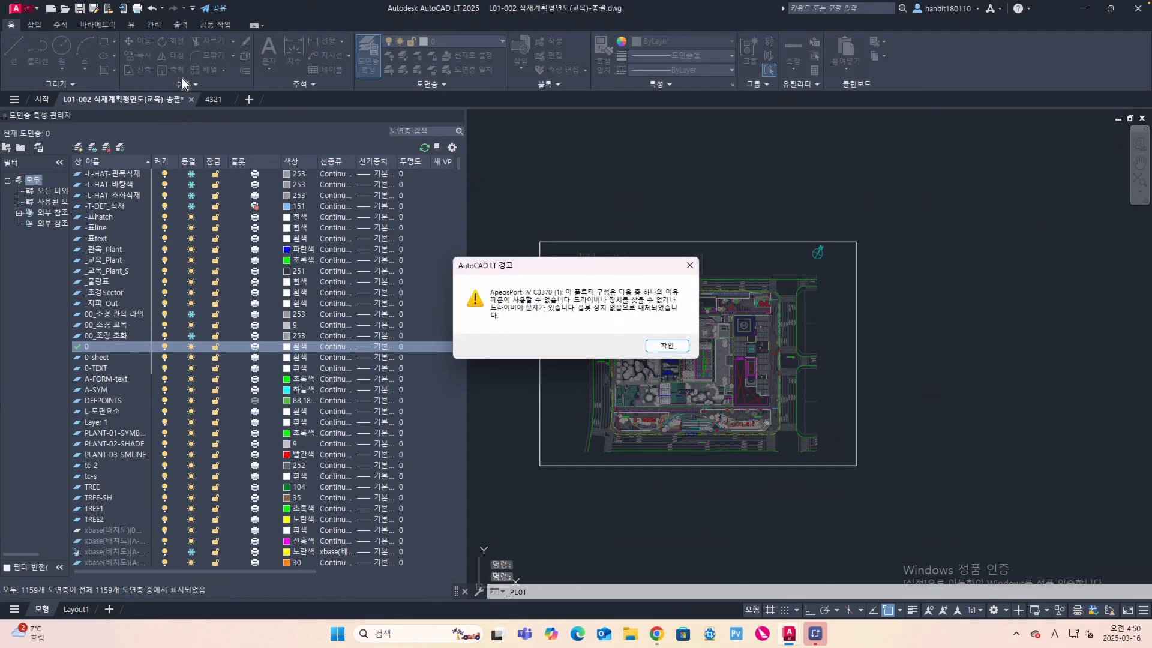
pyautogui.click(666, 346)
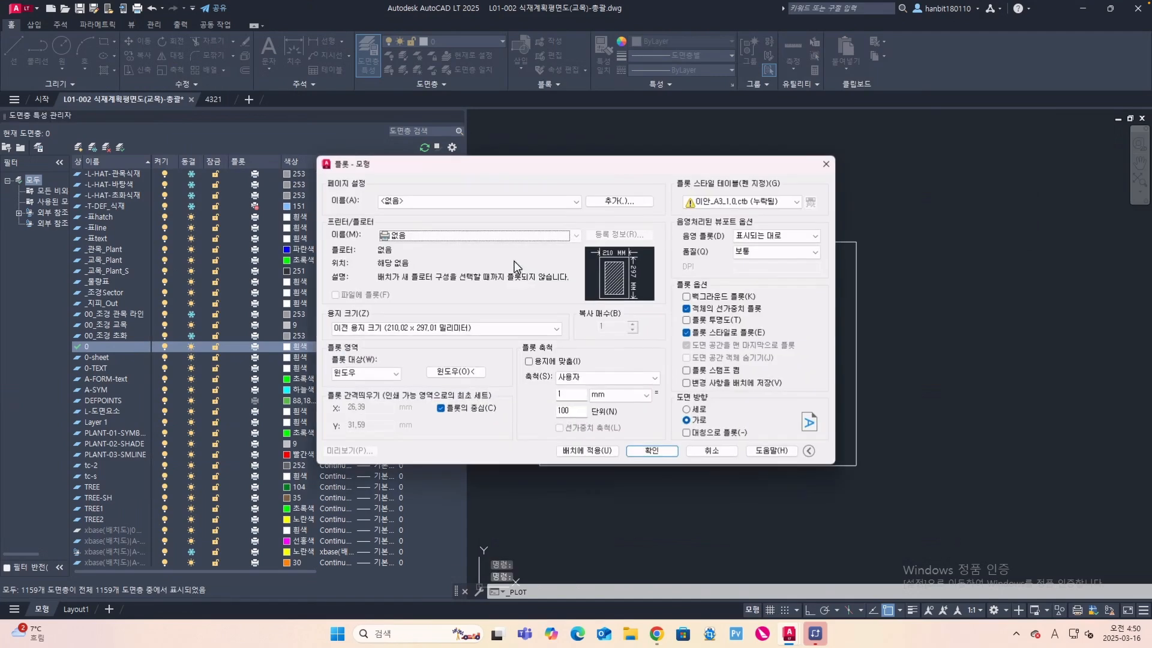
pyautogui.click(577, 203)
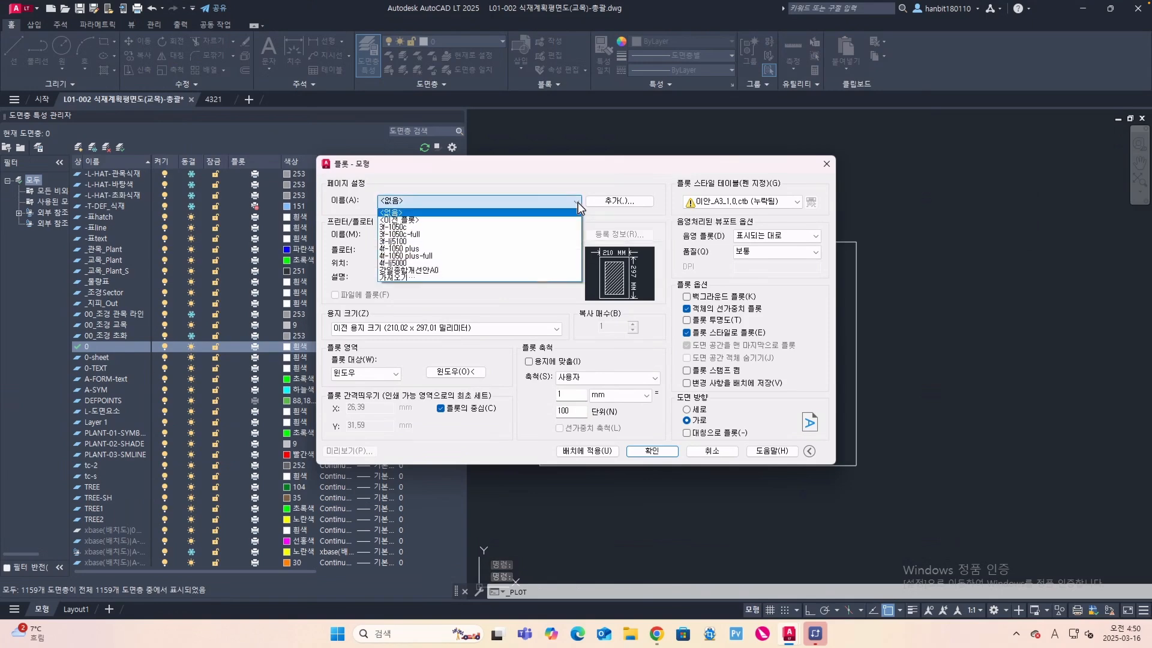
pyautogui.click(531, 220)
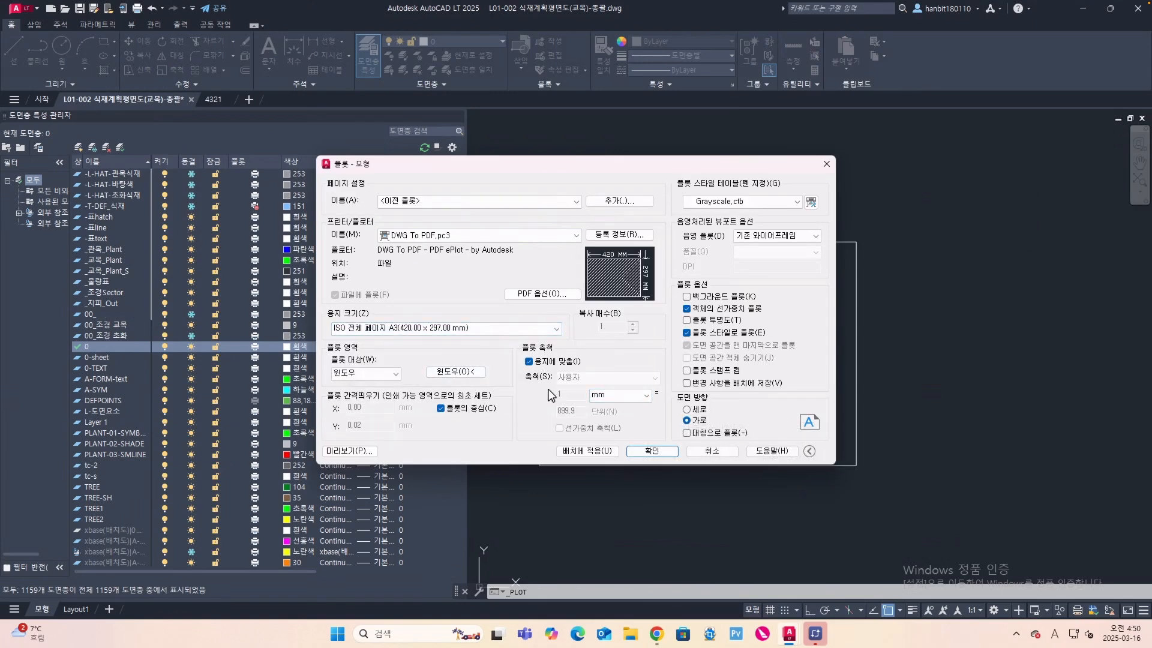
pyautogui.press('Escape')
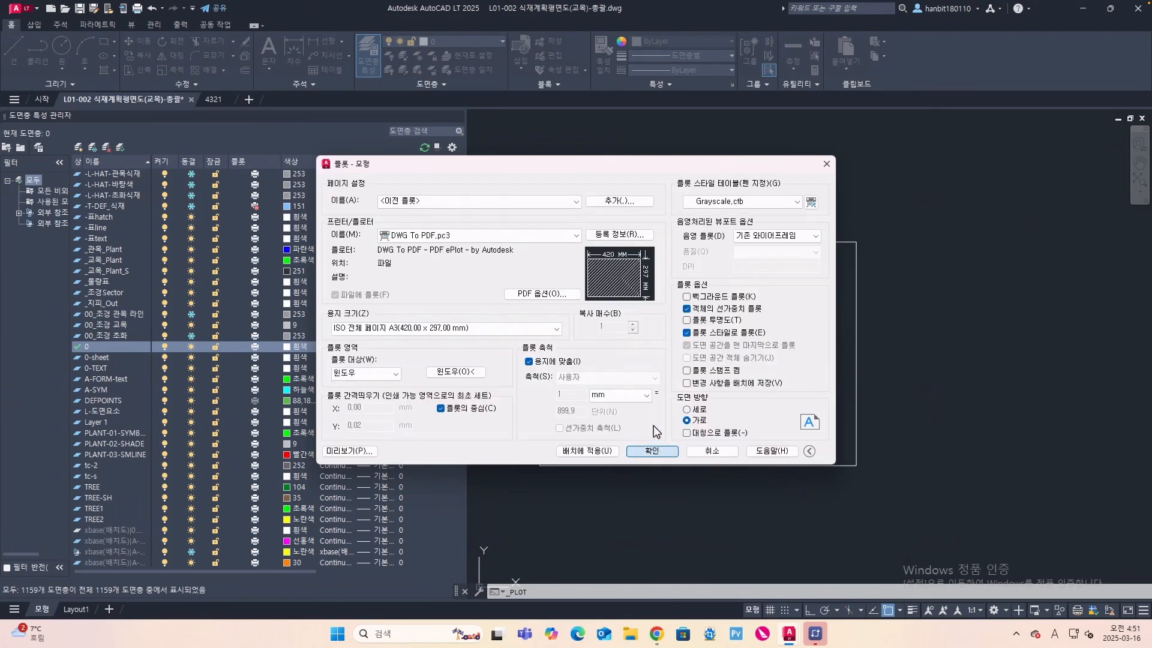
pyautogui.click(652, 451)
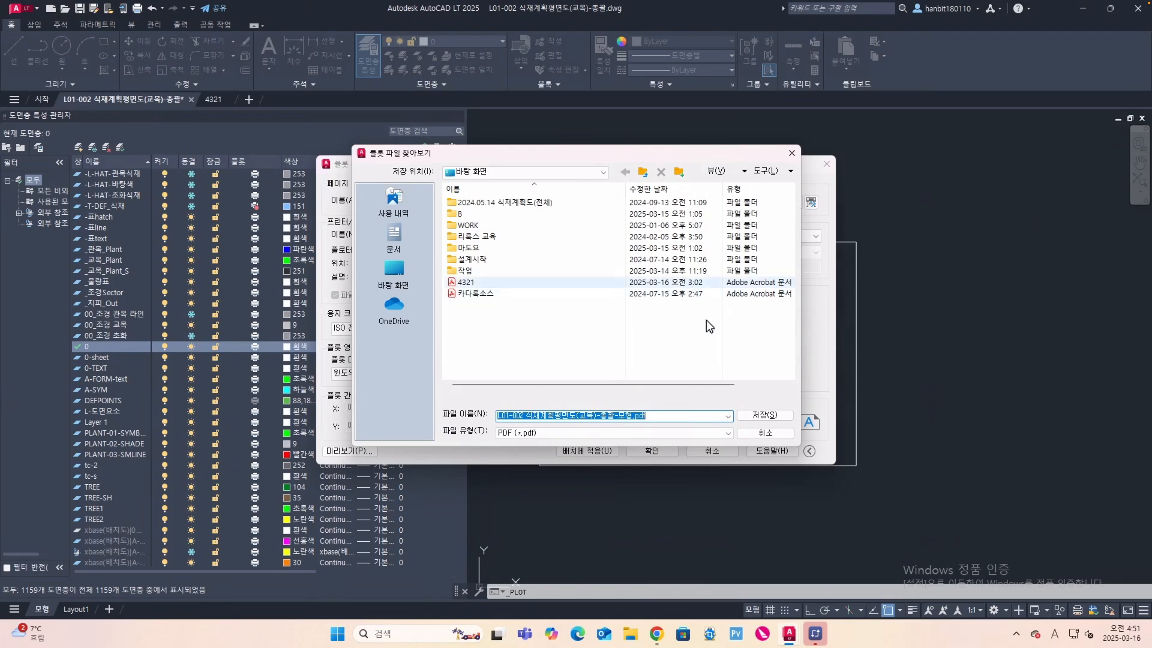
pyautogui.click(764, 432)
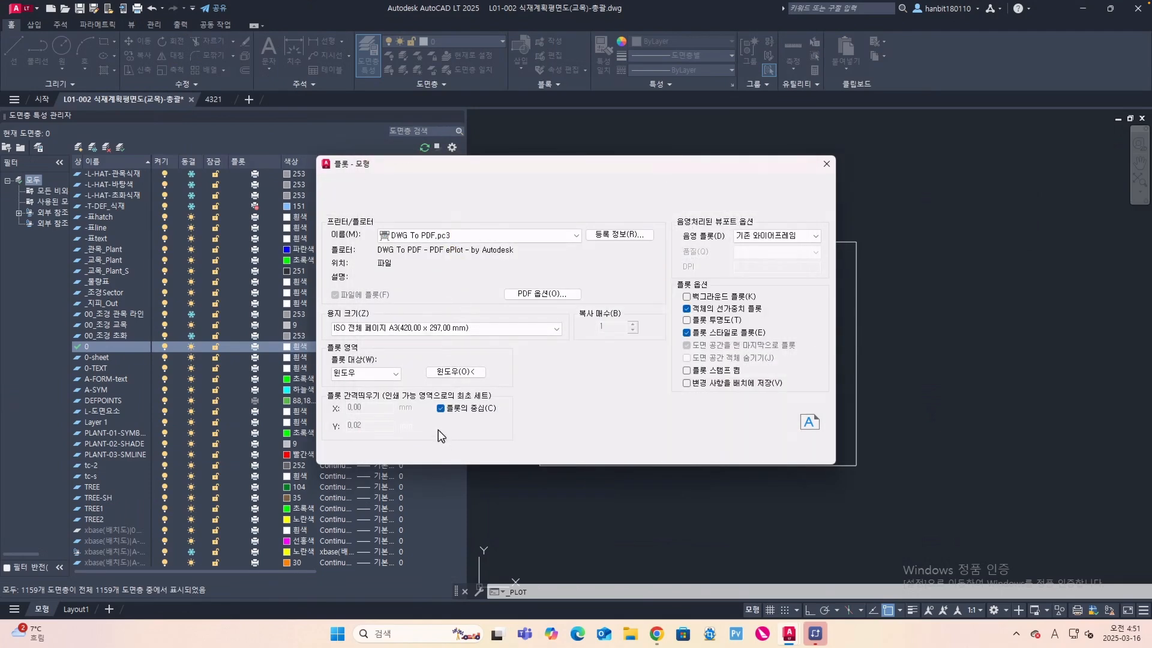
# Step: Set the plot window to opposite corners of the white outer border and try to preview the plot
pyautogui.click(456, 372)
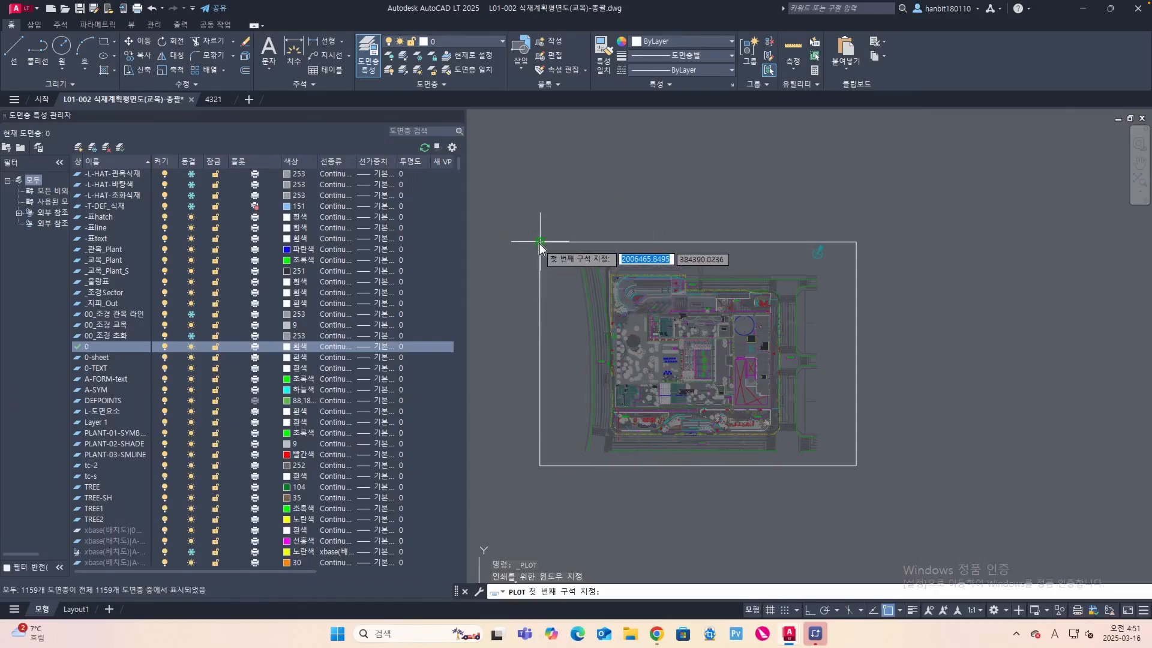
pyautogui.click(541, 243)
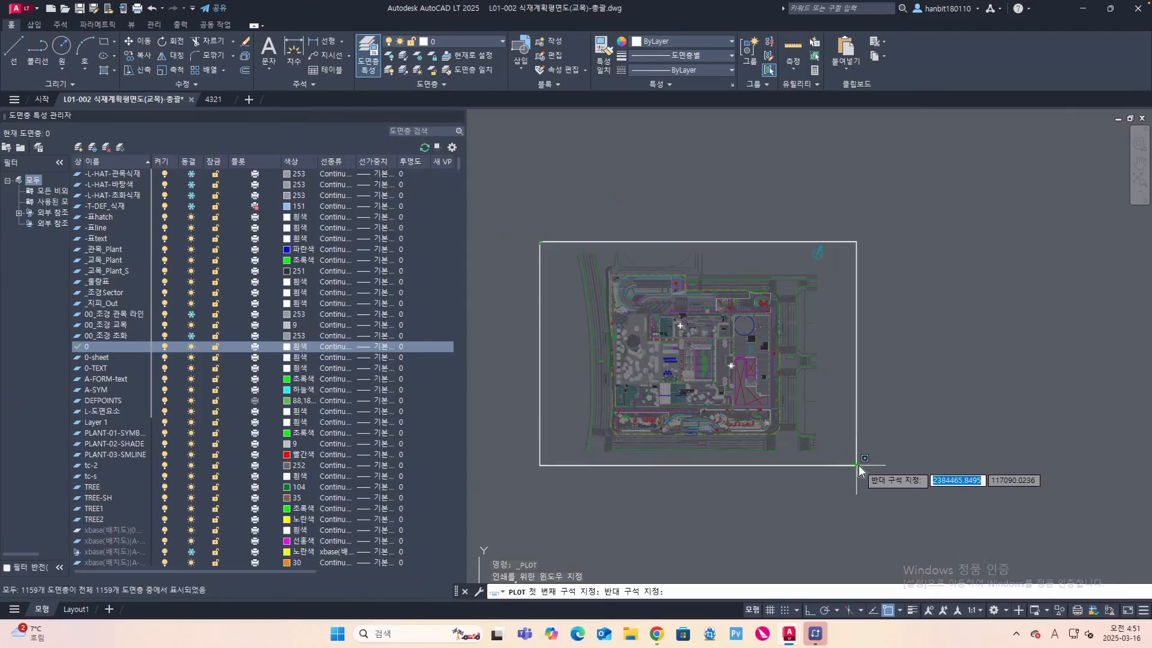
pyautogui.click(858, 465)
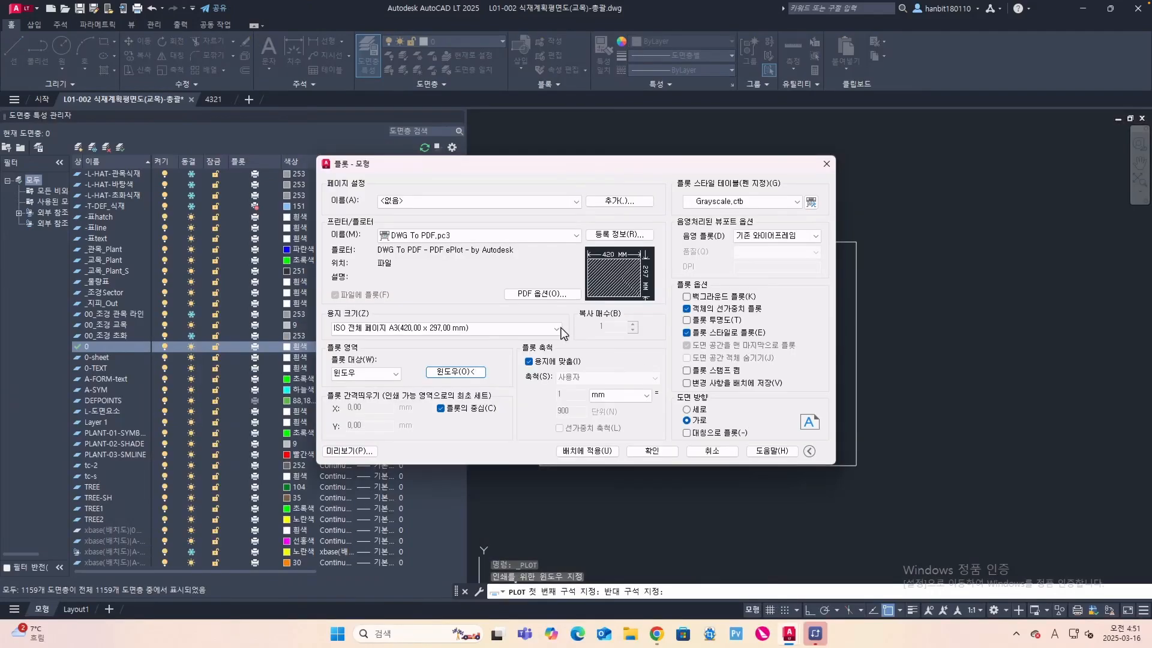
pyautogui.click(363, 456)
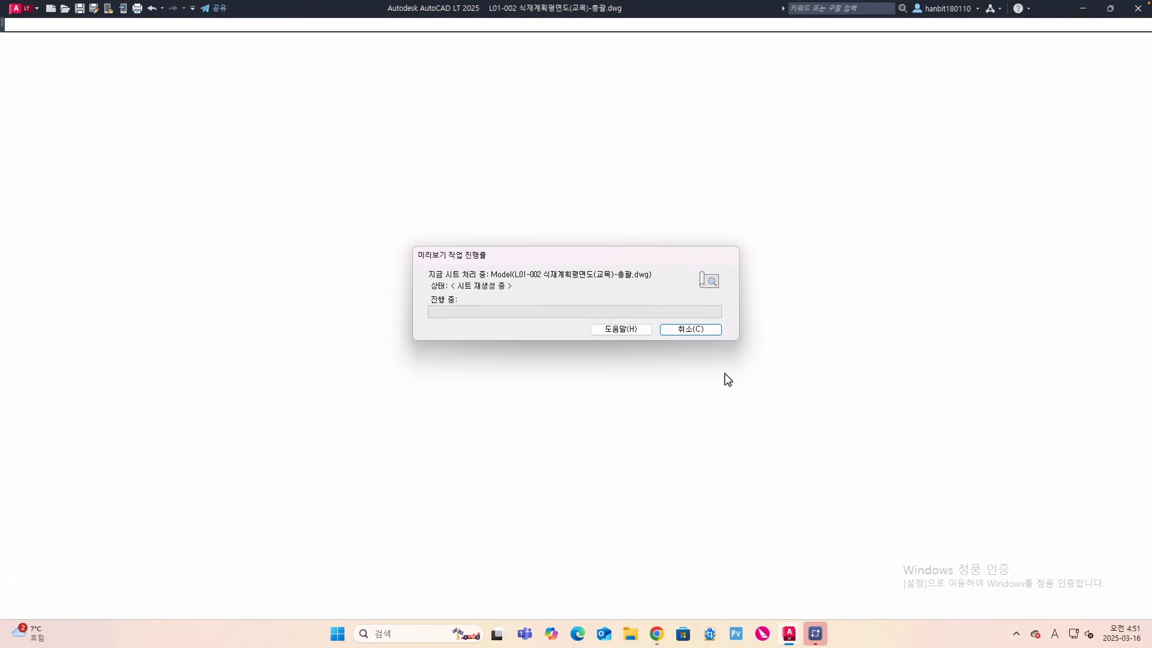
pyautogui.click(694, 330)
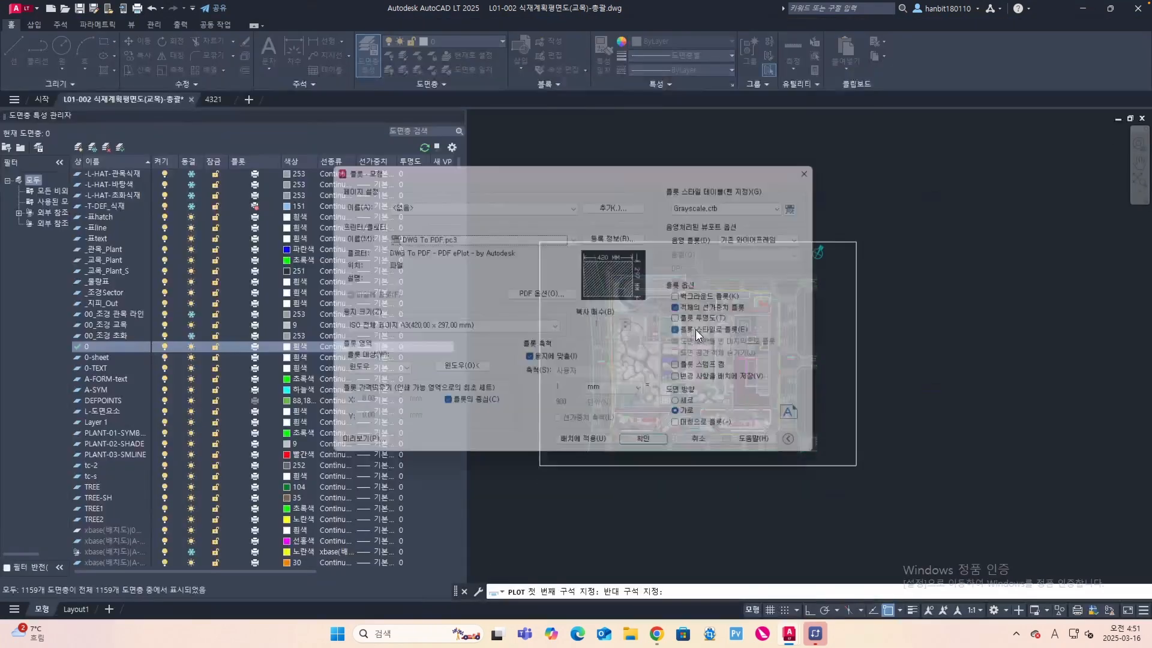
# Step: Pick the plot window again along the white outer border, start another plot preview, and cancel the preview
pyautogui.click(469, 374)
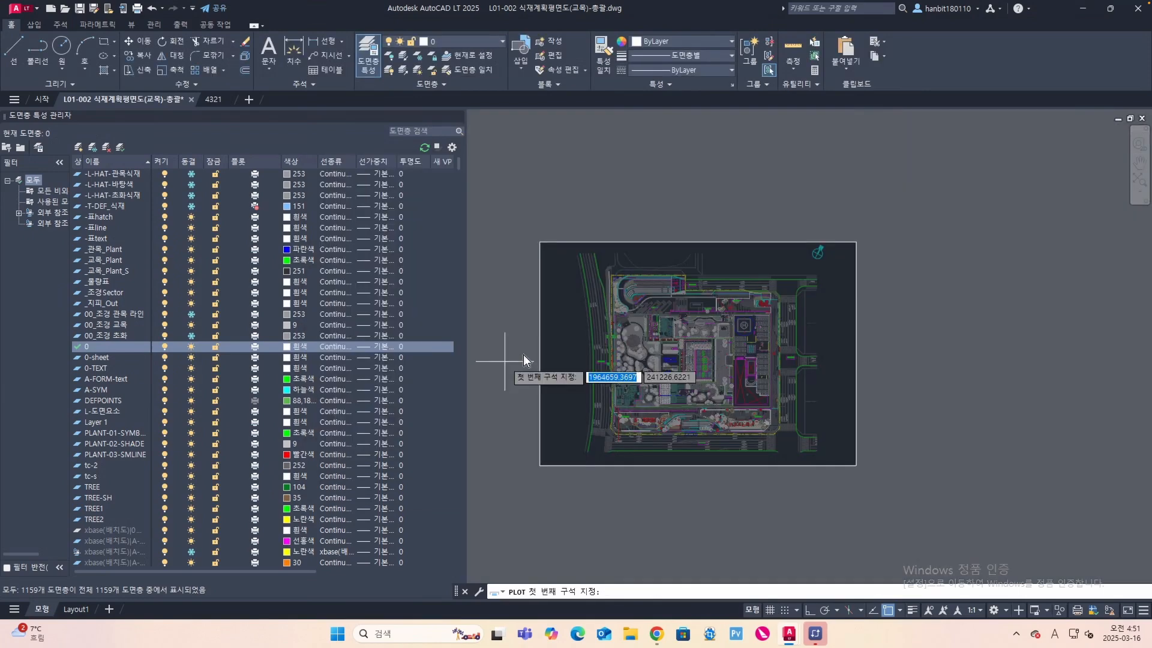
pyautogui.click(541, 244)
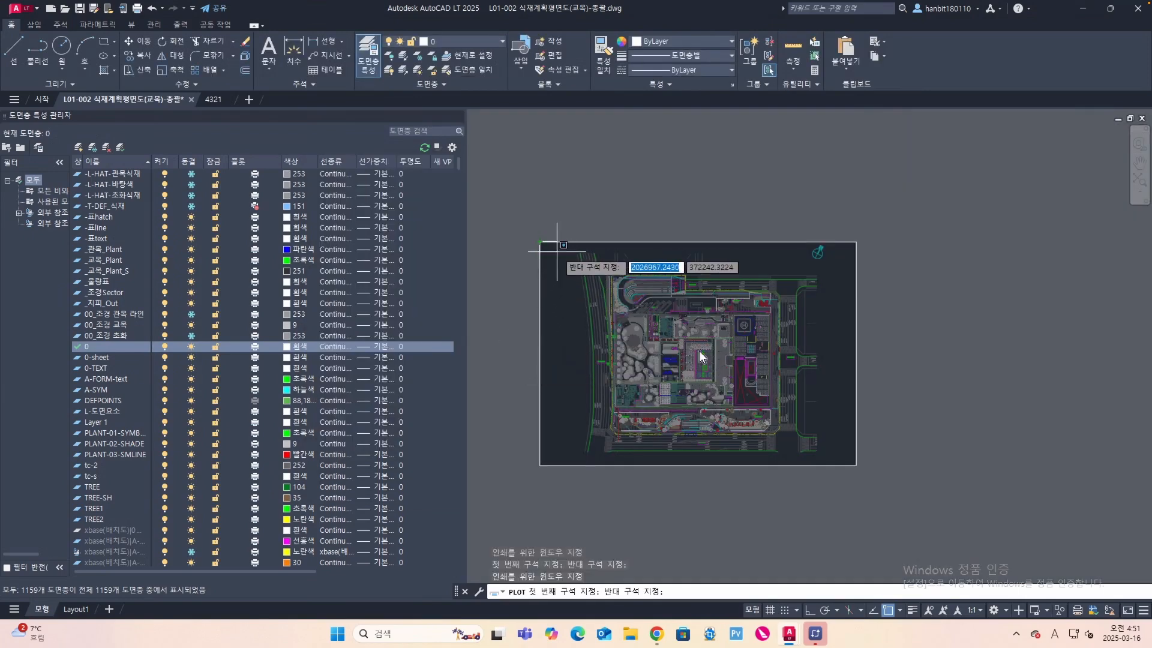
pyautogui.click(857, 467)
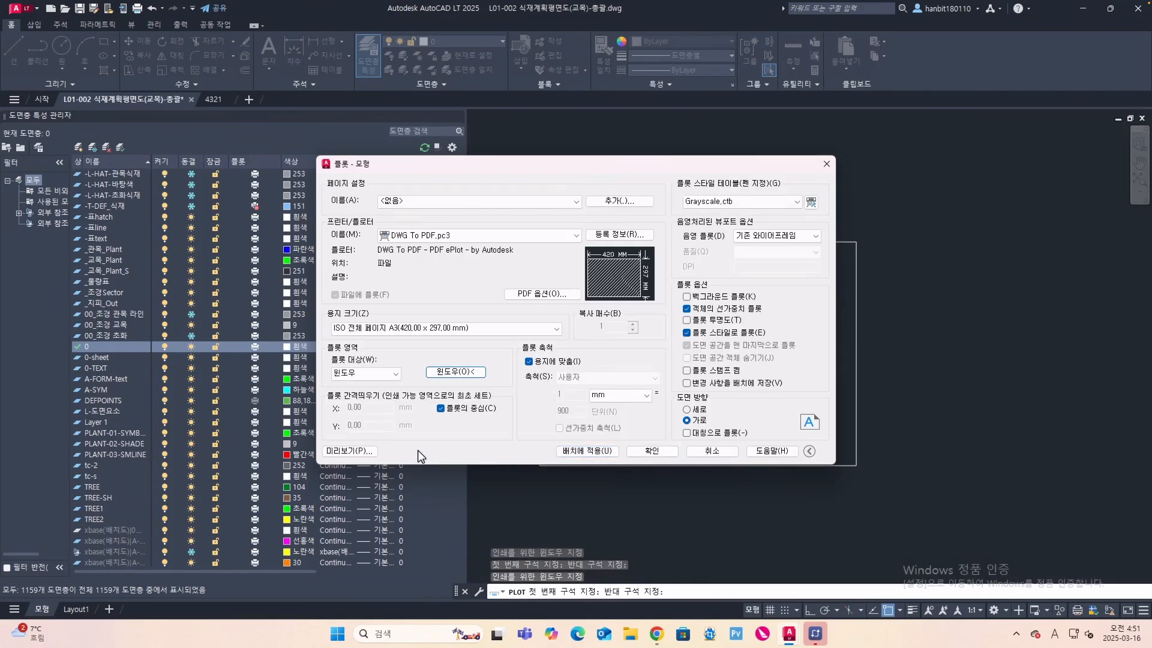
pyautogui.click(350, 451)
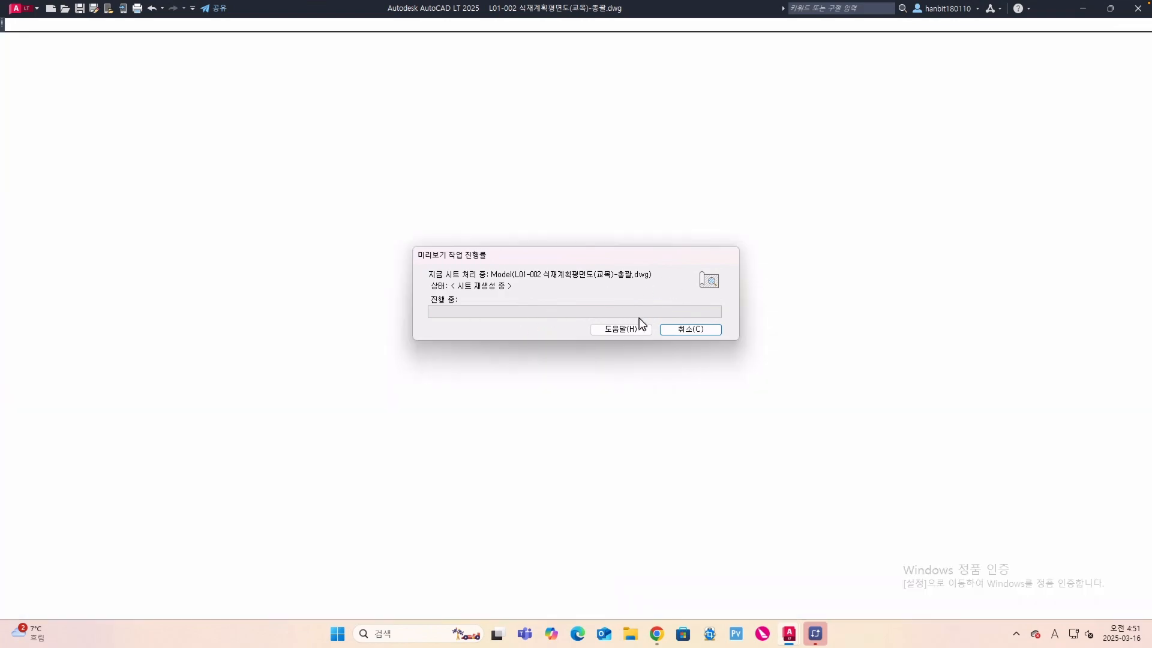
pyautogui.click(685, 330)
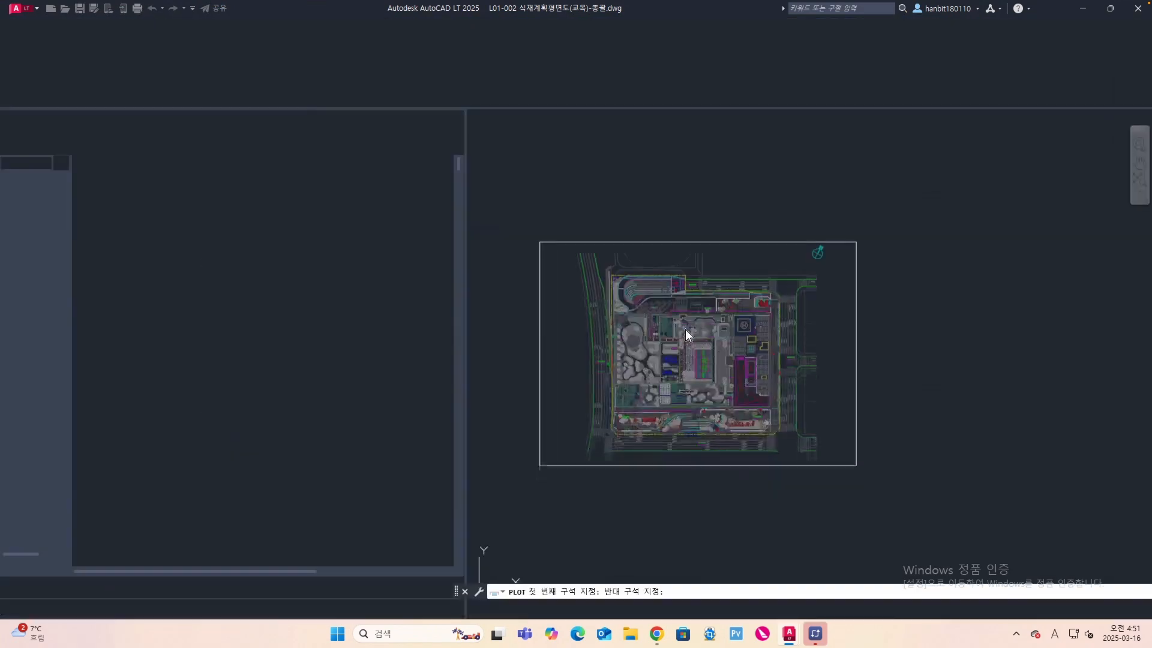
pyautogui.click(687, 333)
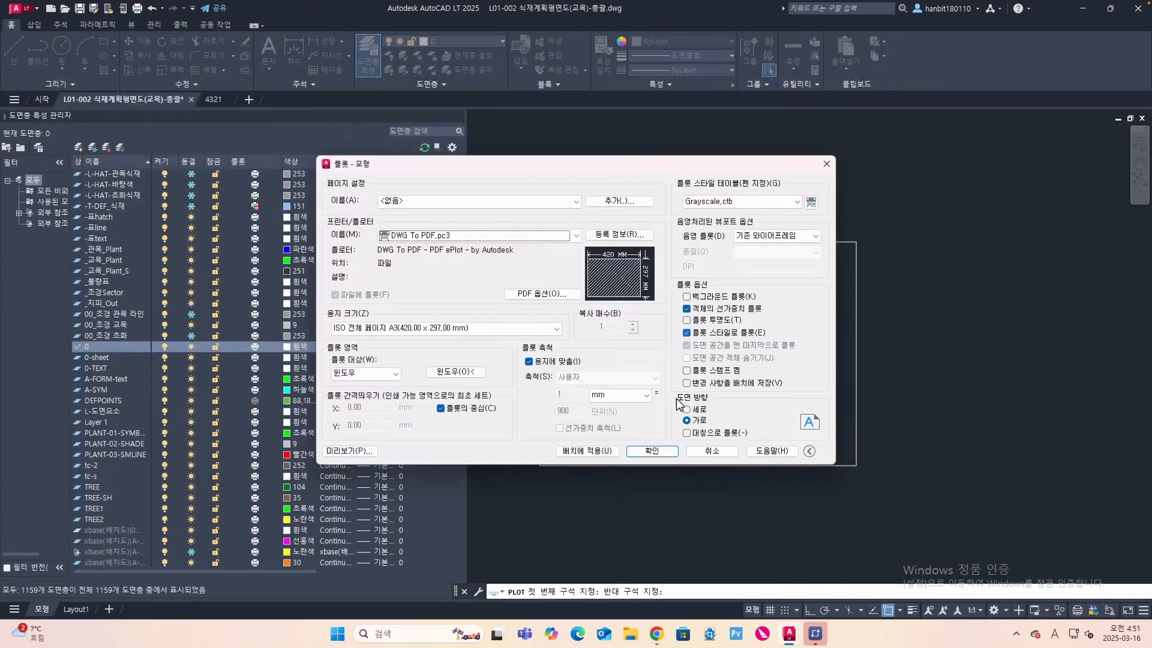
# Step: Plot the drawing to a PDF file named 321 on the desktop (바탕 화면)
pyautogui.click(653, 451)
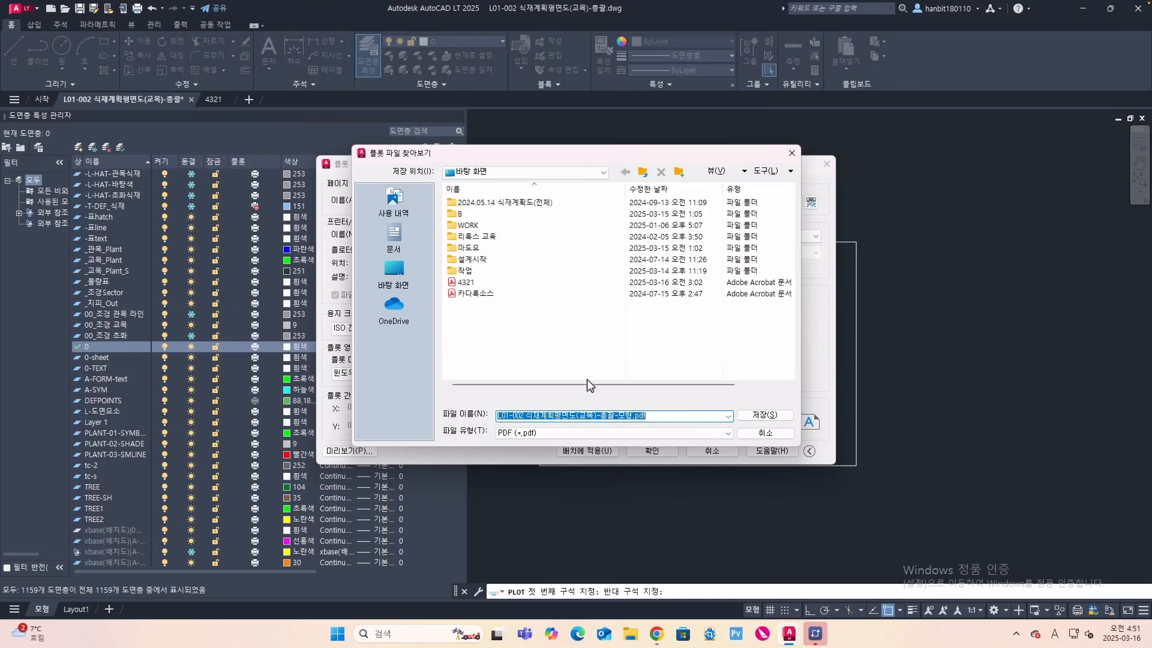
pyautogui.click(391, 280)
pyautogui.write('321')
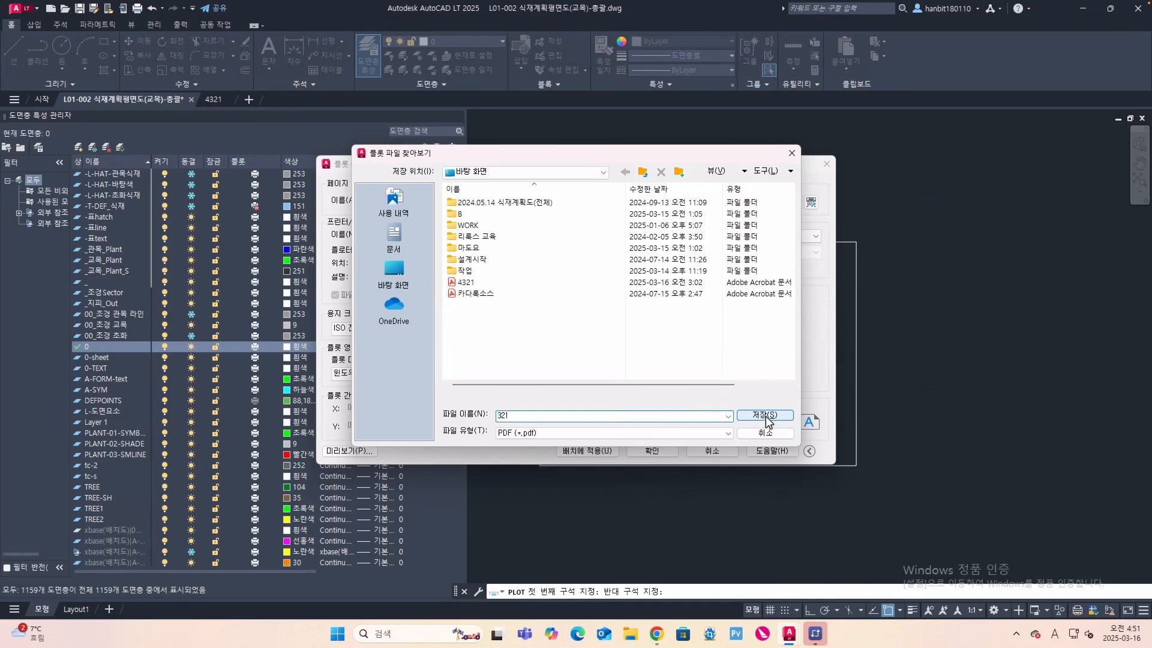
pyautogui.click(765, 416)
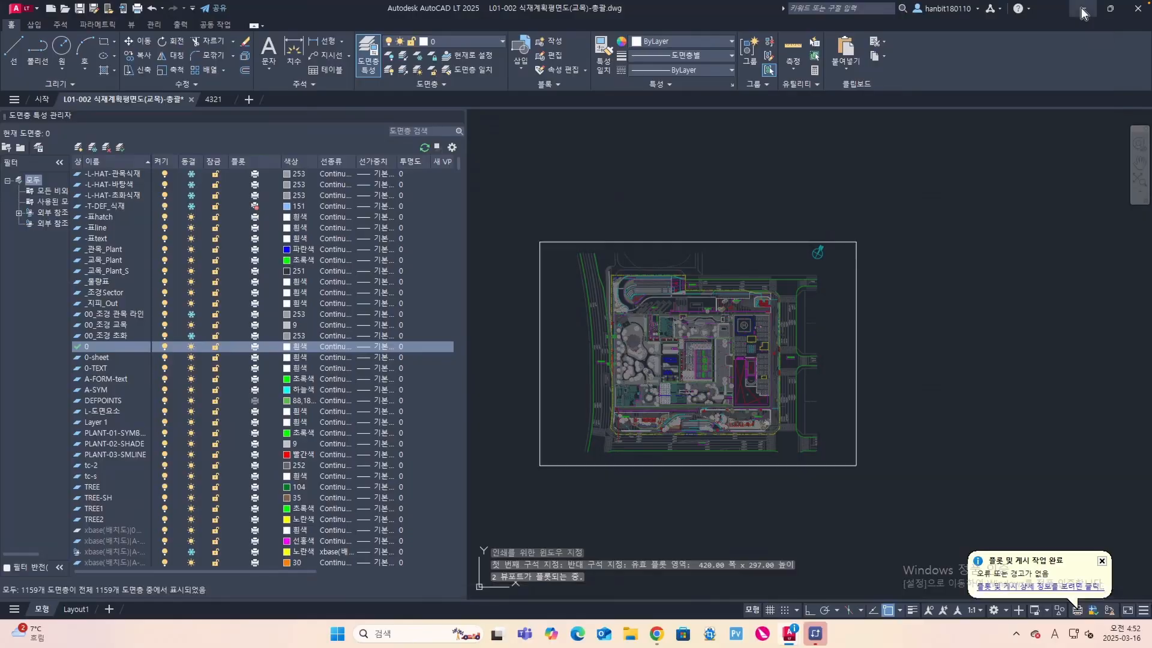
# Step: Minimize the open windows, view the plotted 321 PDF from the desktop in Adobe Acrobat, and close it
pyautogui.click(1084, 14)
pyautogui.click(1080, 12)
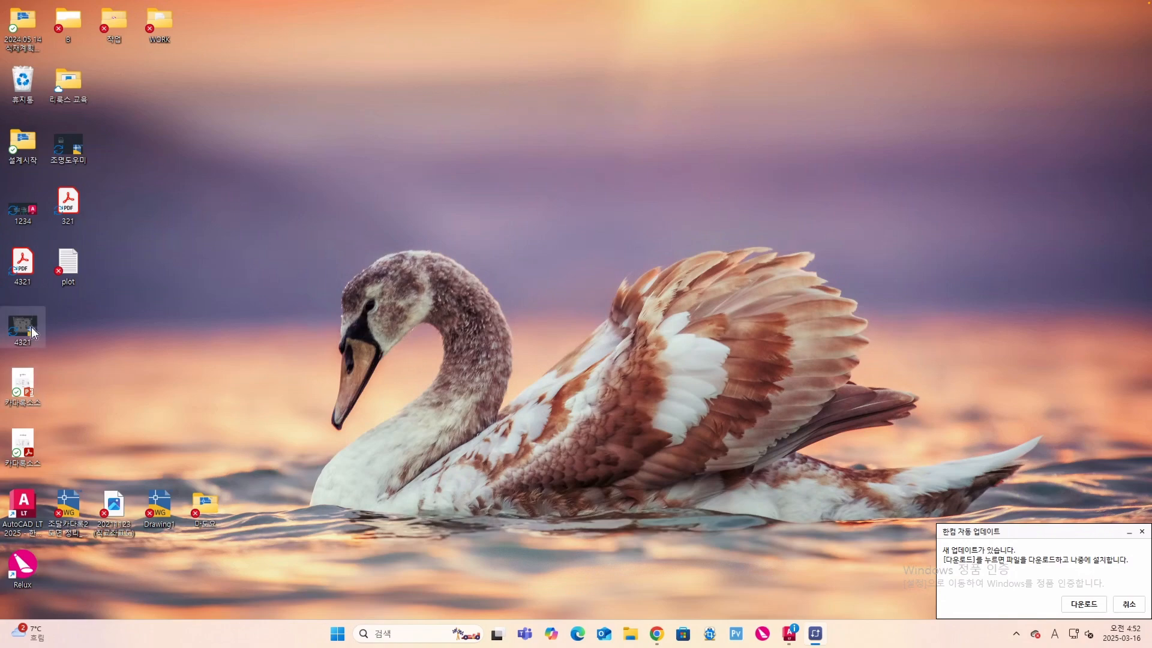
pyautogui.doubleClick(85, 207)
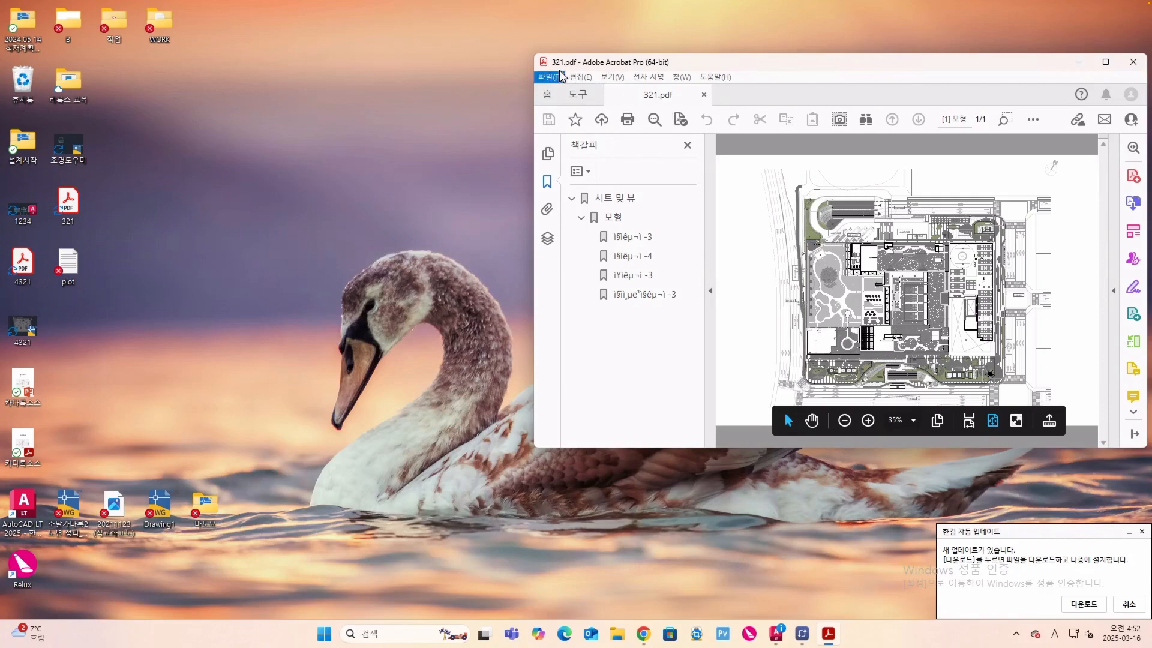
pyautogui.click(1134, 63)
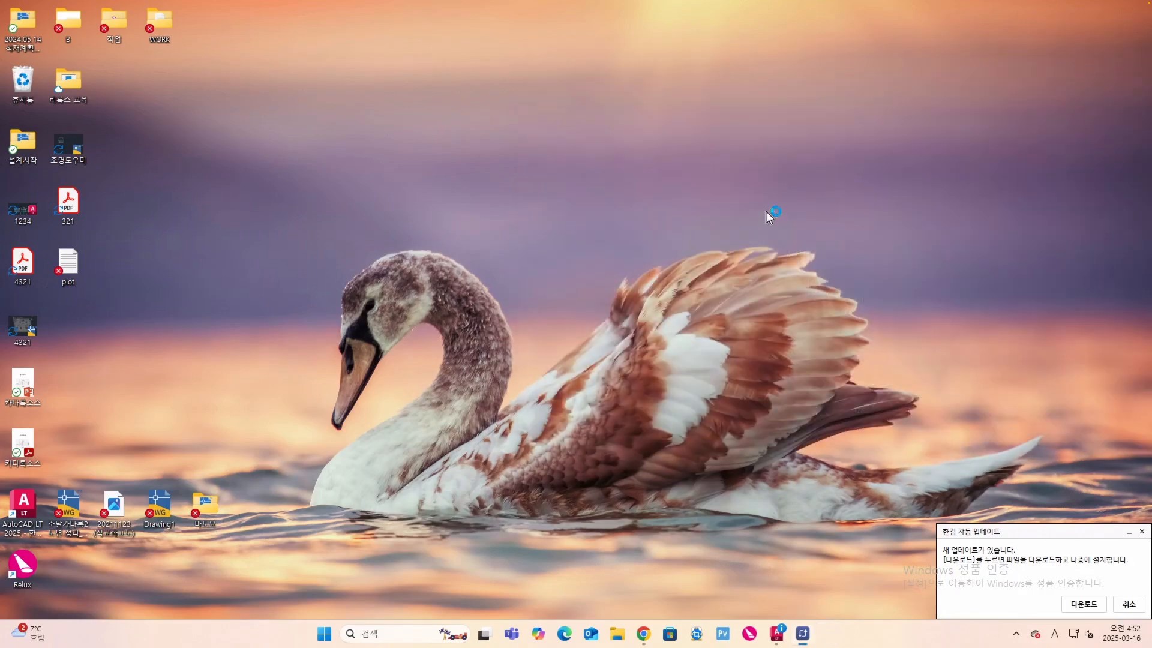
# Step: Return to AutoCAD and create a new drawing from the acadltiso template
pyautogui.moveTo(789, 635)
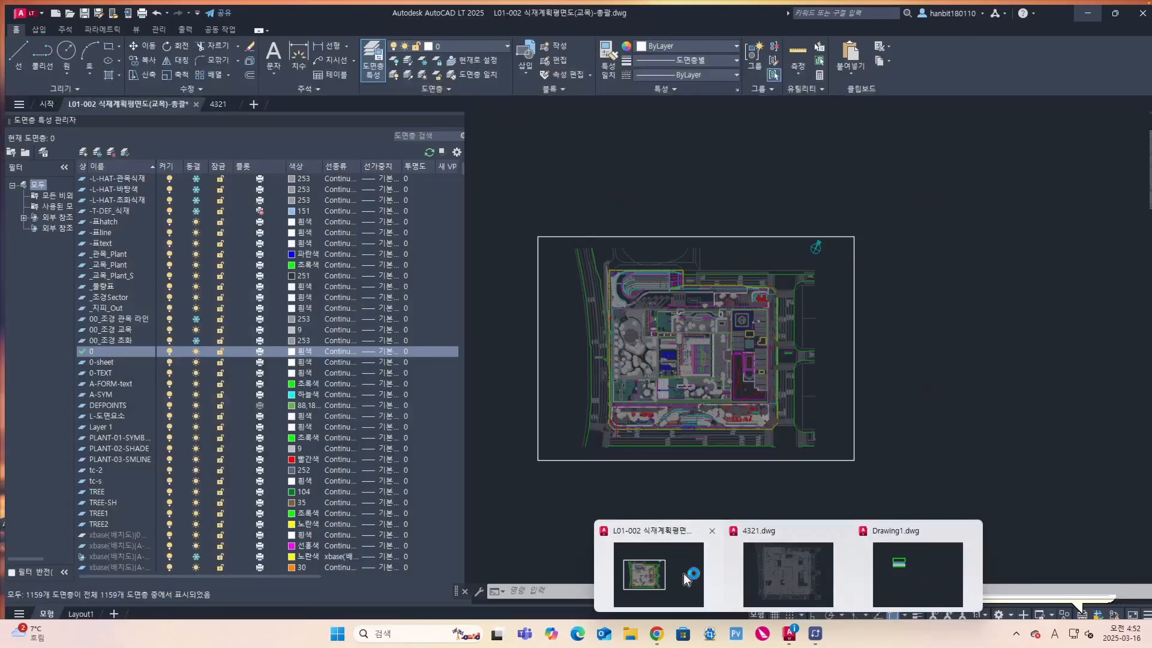
pyautogui.click(683, 574)
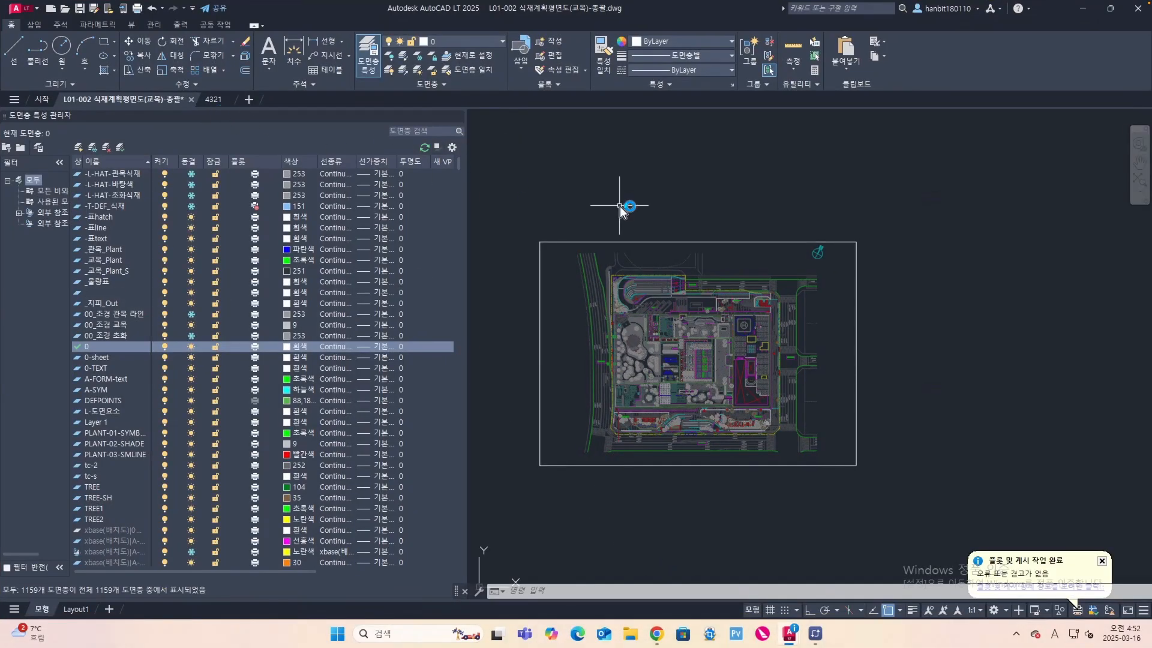
pyautogui.click(33, 9)
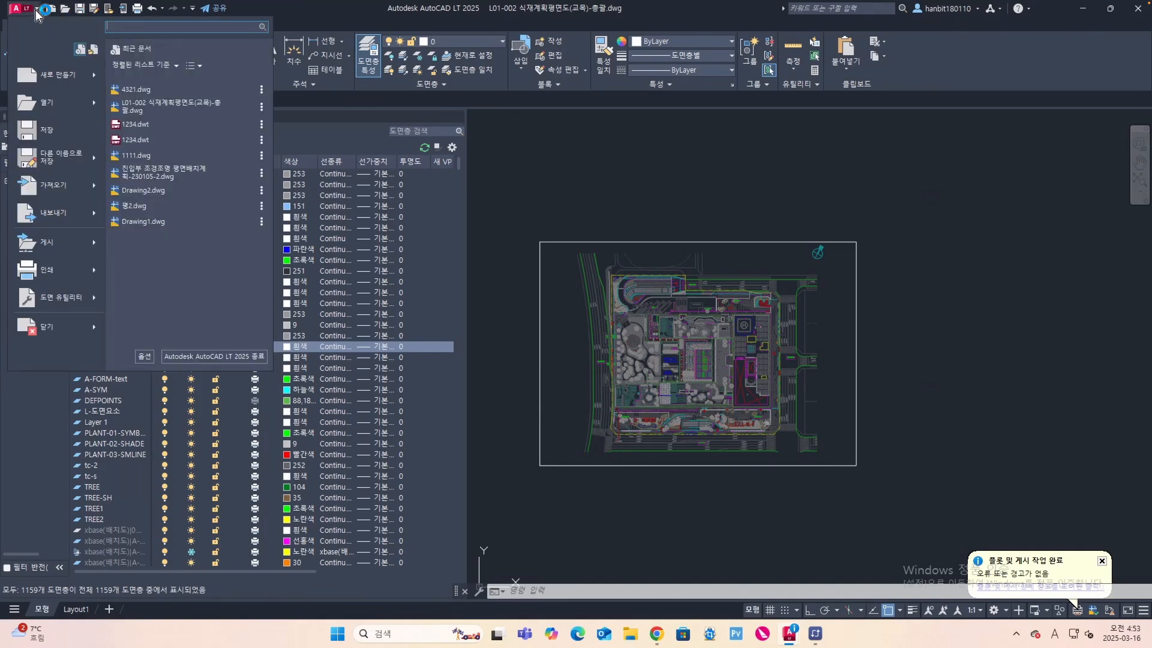
pyautogui.click(55, 78)
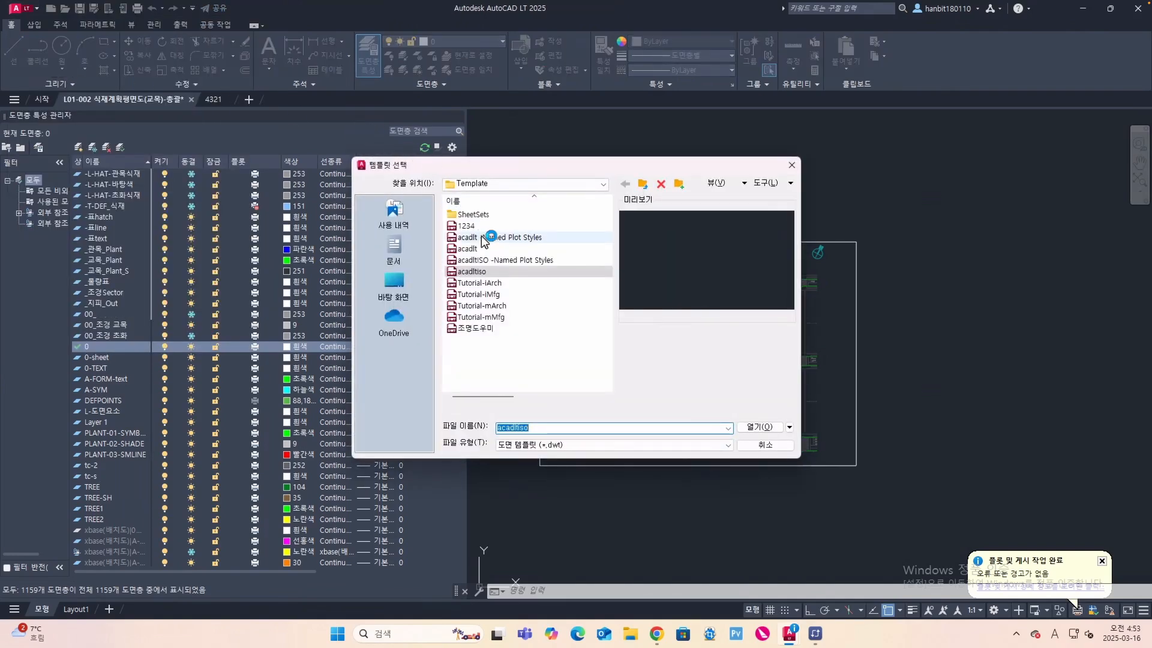
pyautogui.click(480, 272)
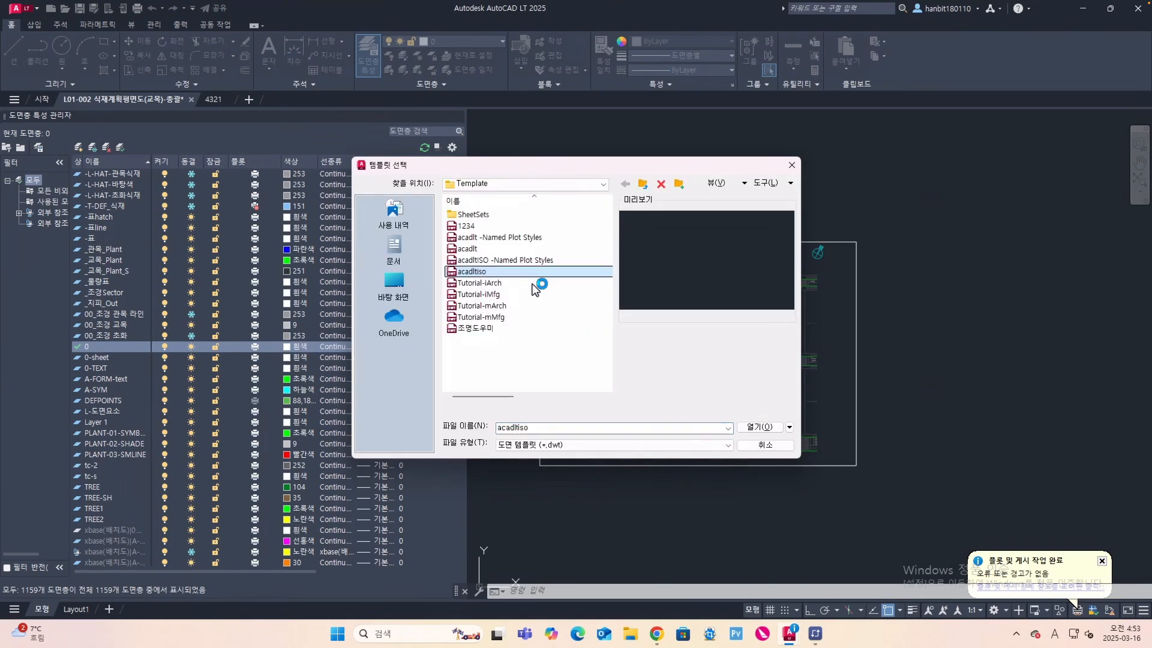
pyautogui.click(766, 430)
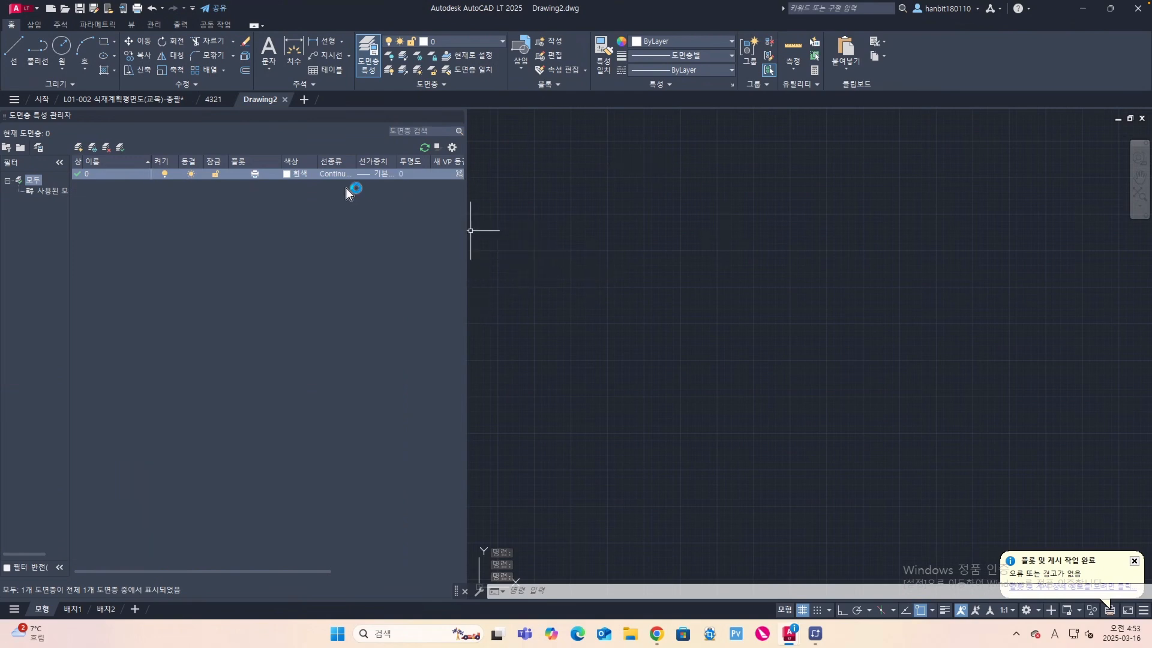
# Step: Add a new layer with its default name to the new drawing
pyautogui.click(78, 146)
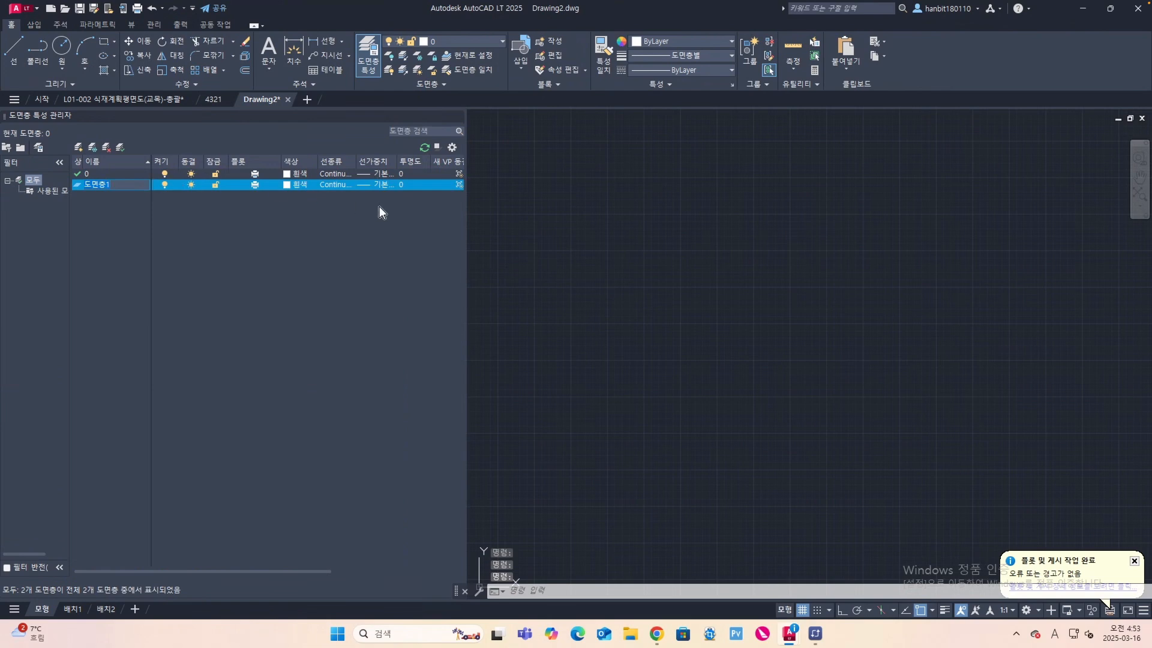
pyautogui.click(574, 213)
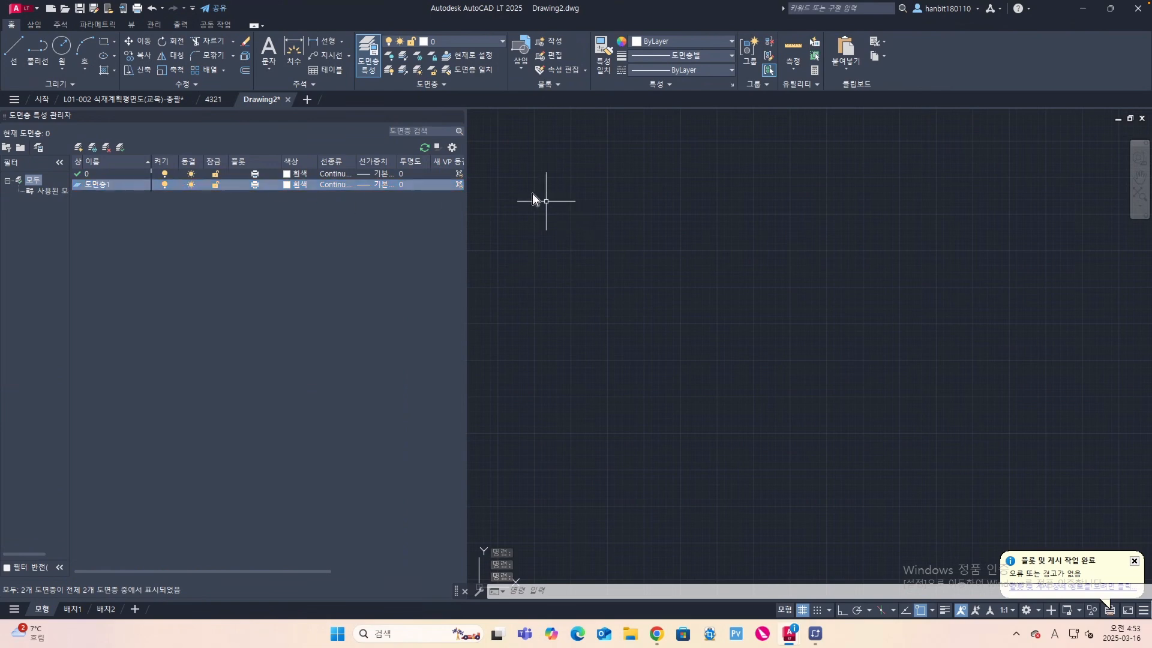
# Step: Make 도면층1 the current layer and import 321.pdf from the desktop (바탕 화면) onto it at scale 1
pyautogui.click(503, 41)
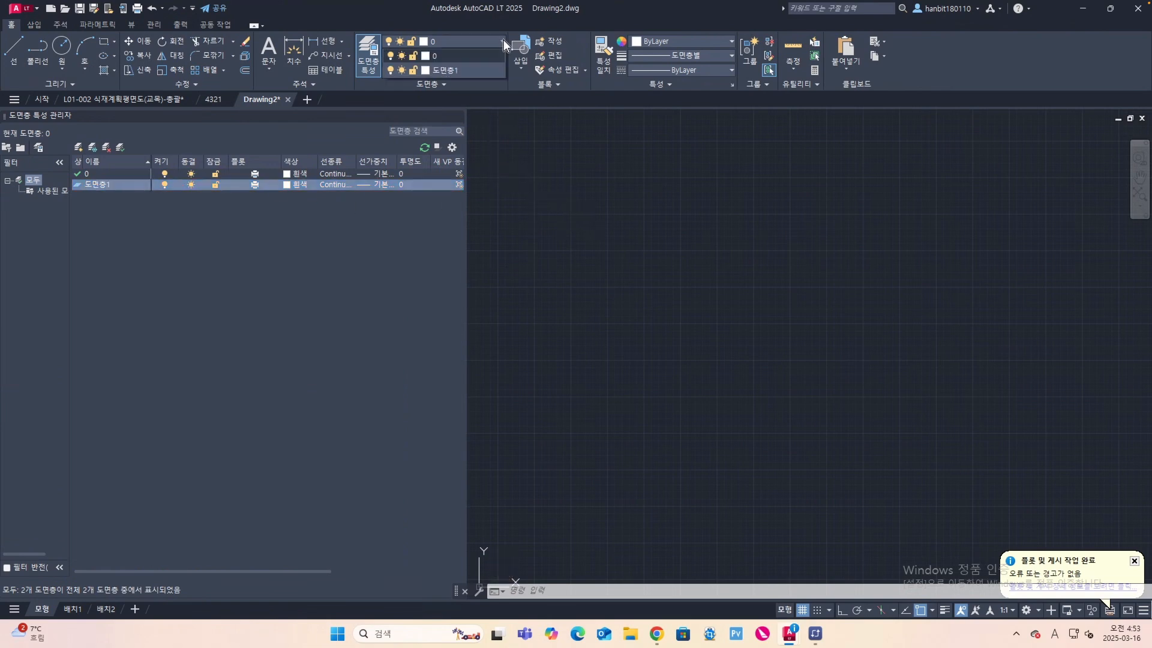
pyautogui.click(469, 68)
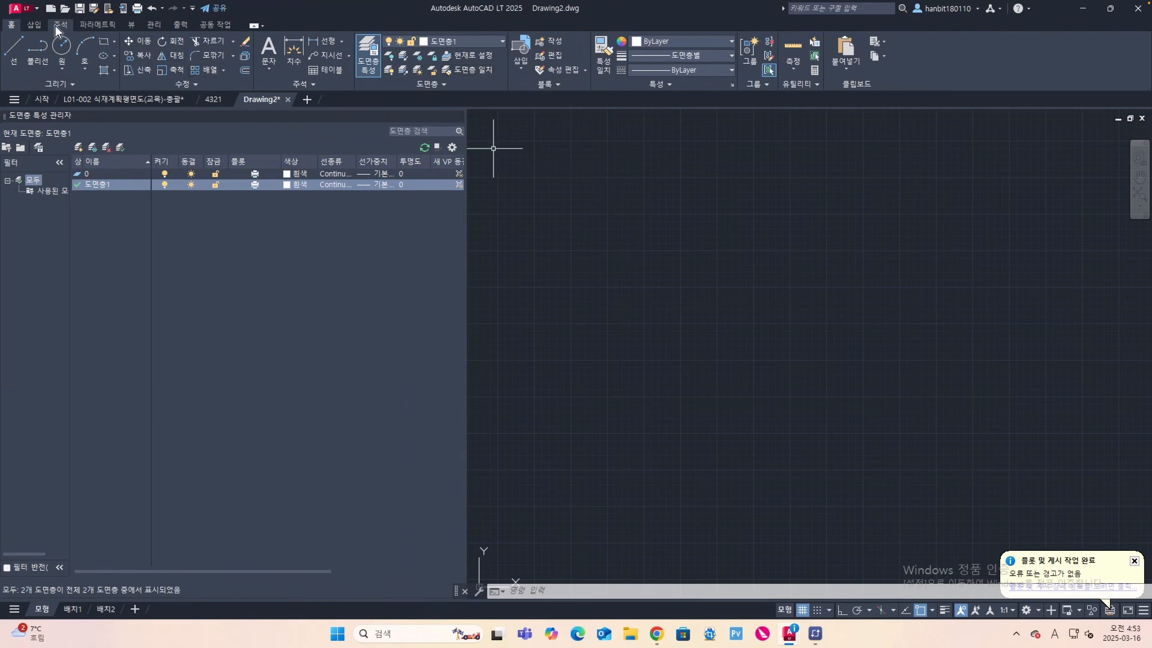
pyautogui.click(40, 27)
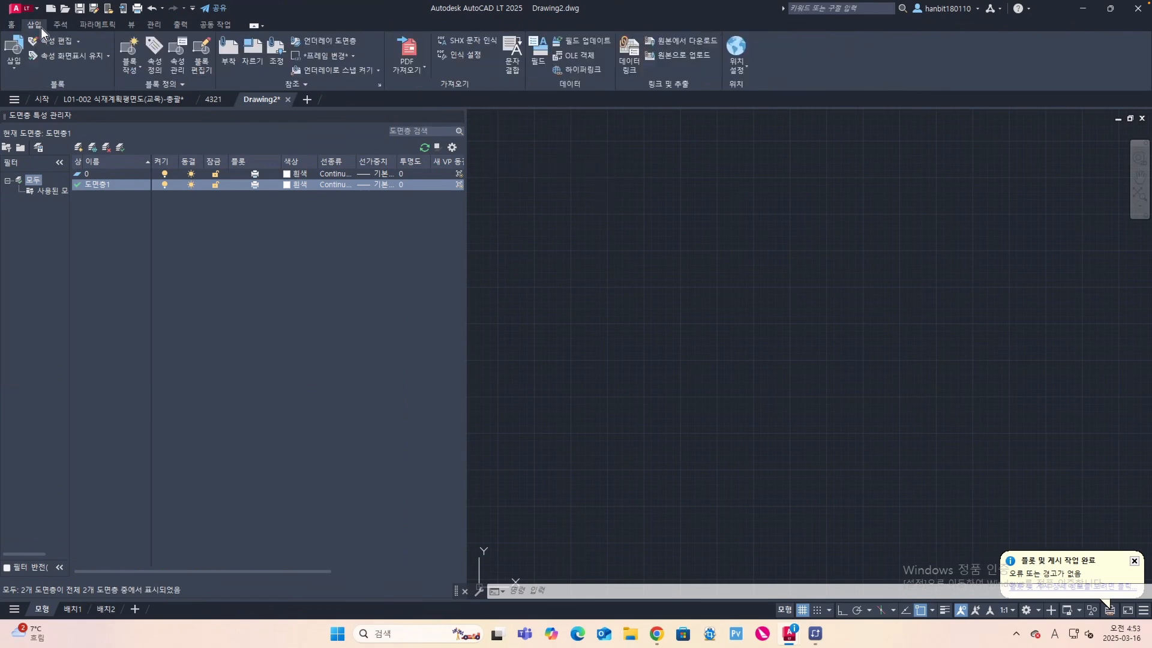
pyautogui.click(415, 70)
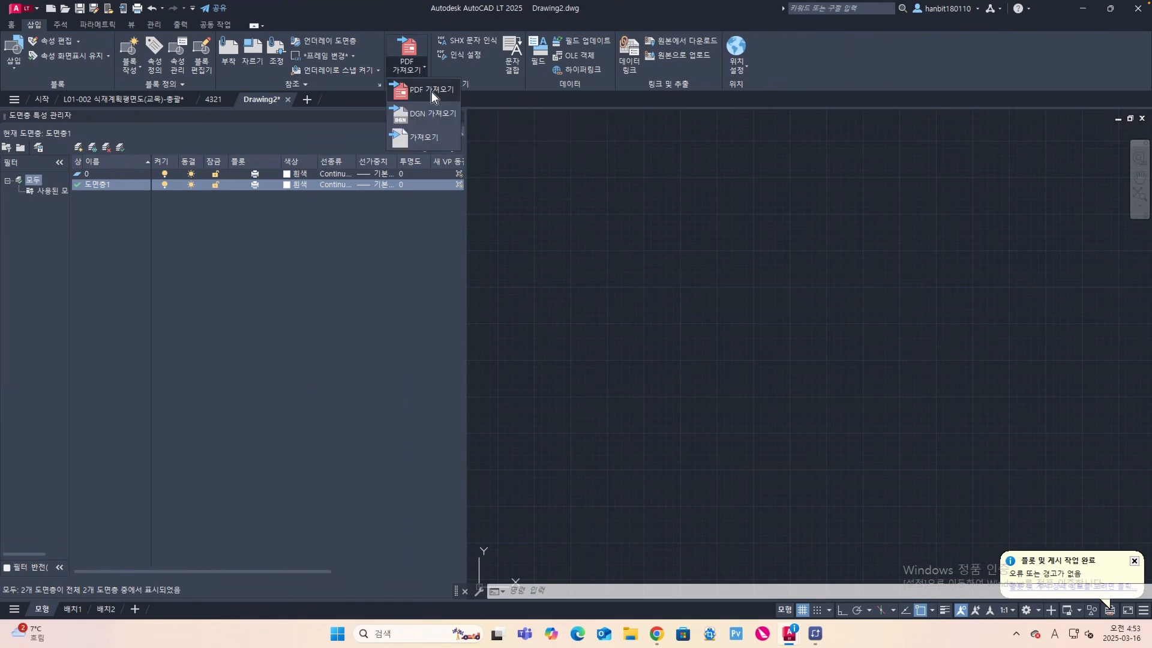
pyautogui.click(434, 97)
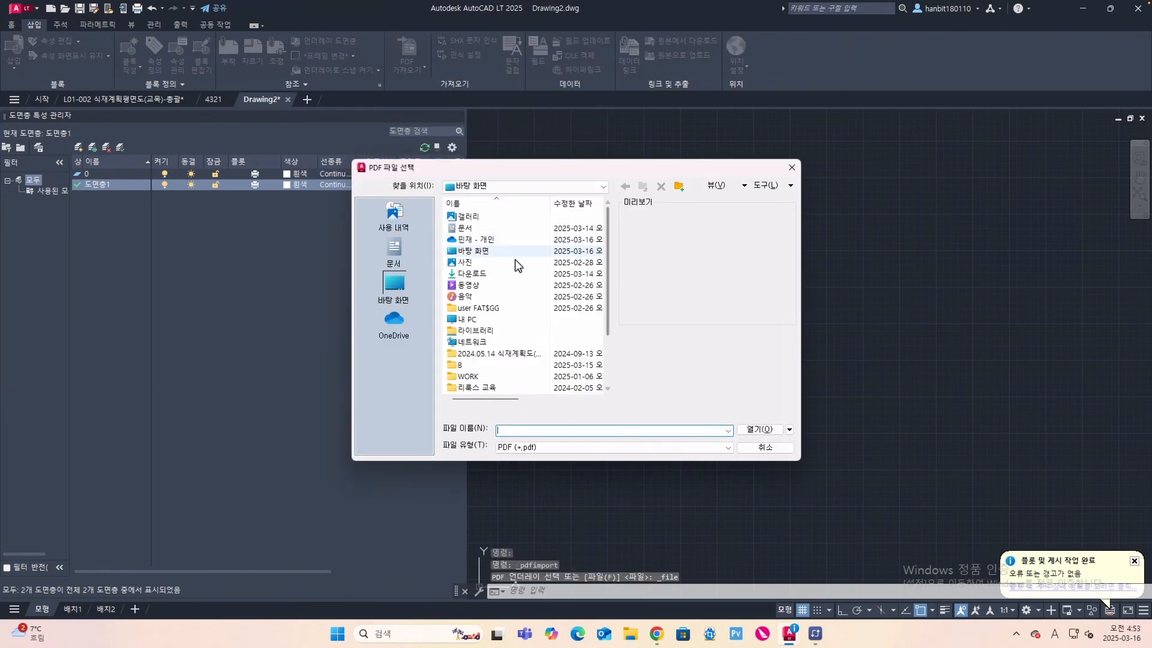
pyautogui.moveTo(608, 266); pyautogui.dragTo(606, 315)
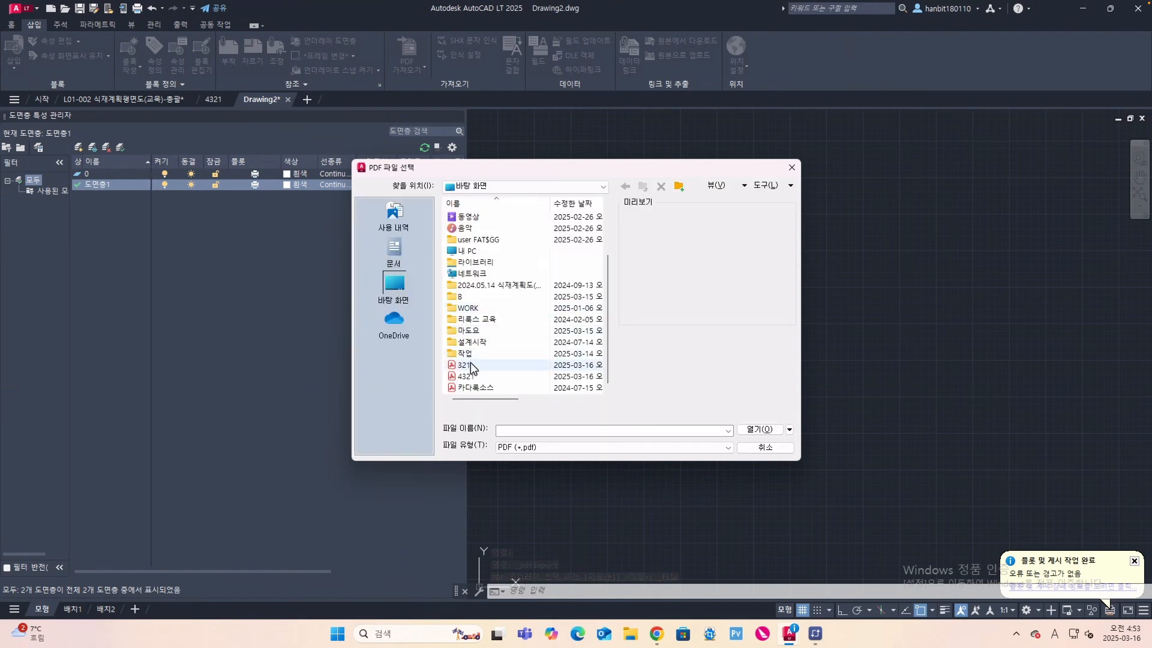
pyautogui.click(465, 364)
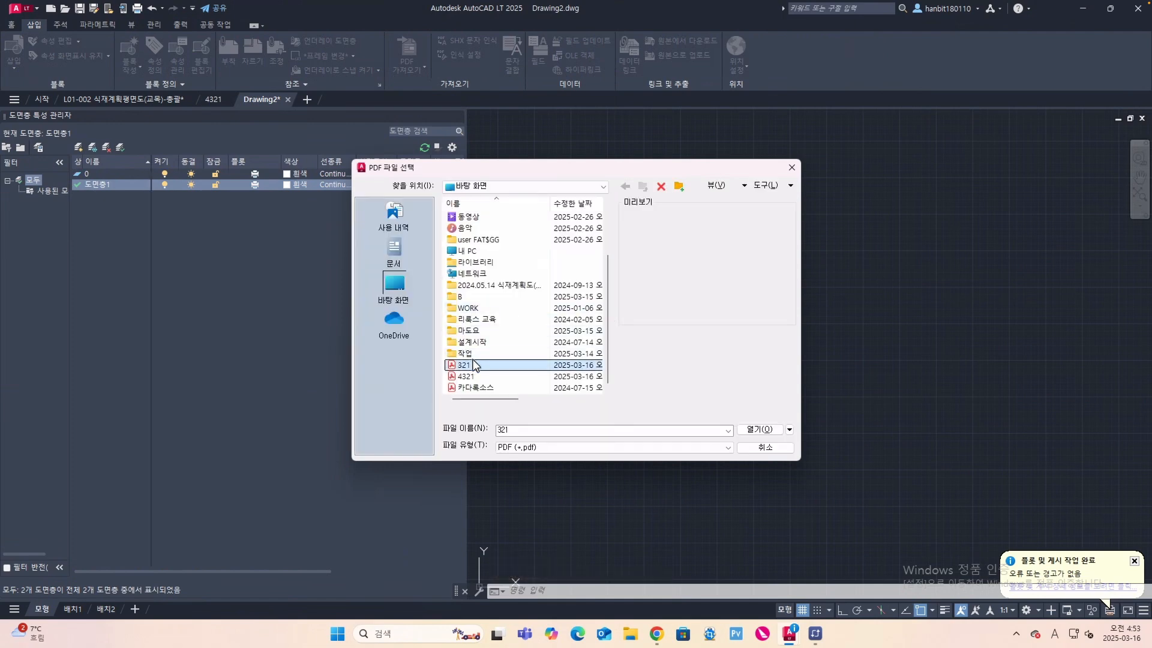
pyautogui.click(763, 431)
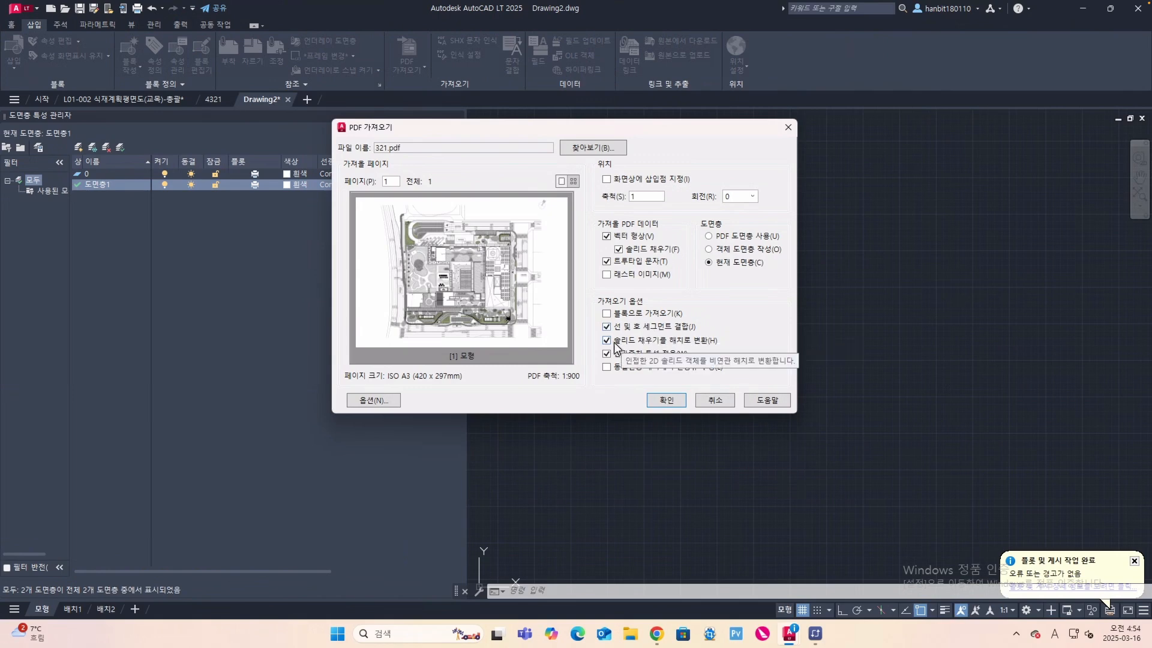
pyautogui.click(667, 400)
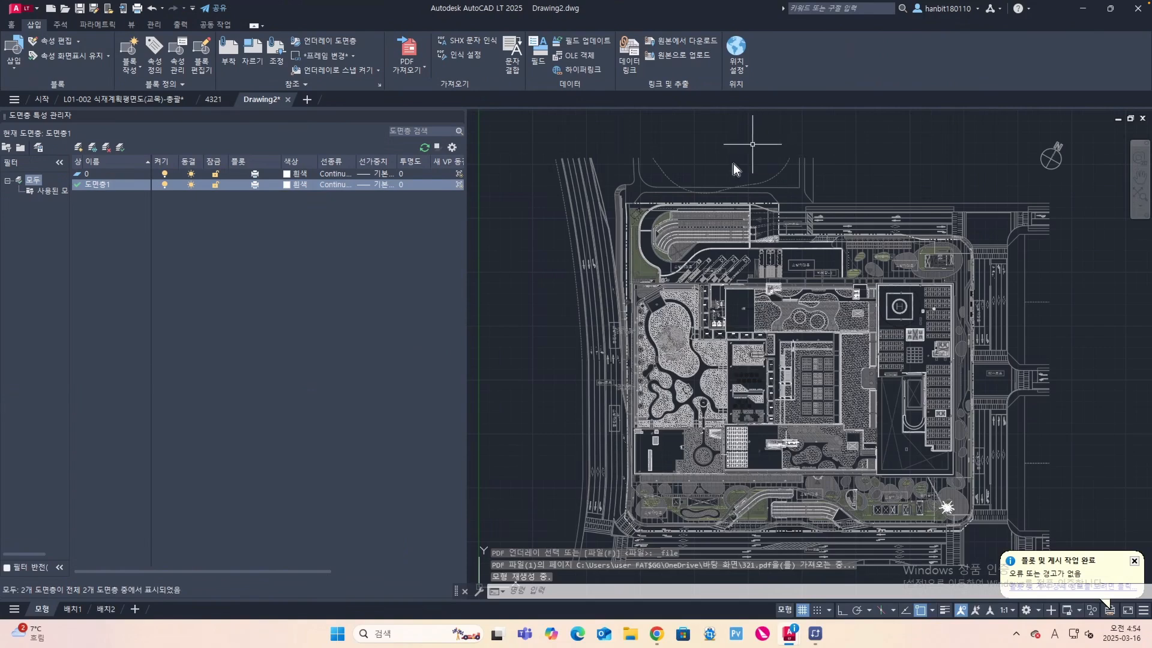
# Step: Examine the imported plan as a whole and its planting details near the lower right corner of the site
pyautogui.scroll(-2, 615, 167)
pyautogui.scroll(1, 639, 180)
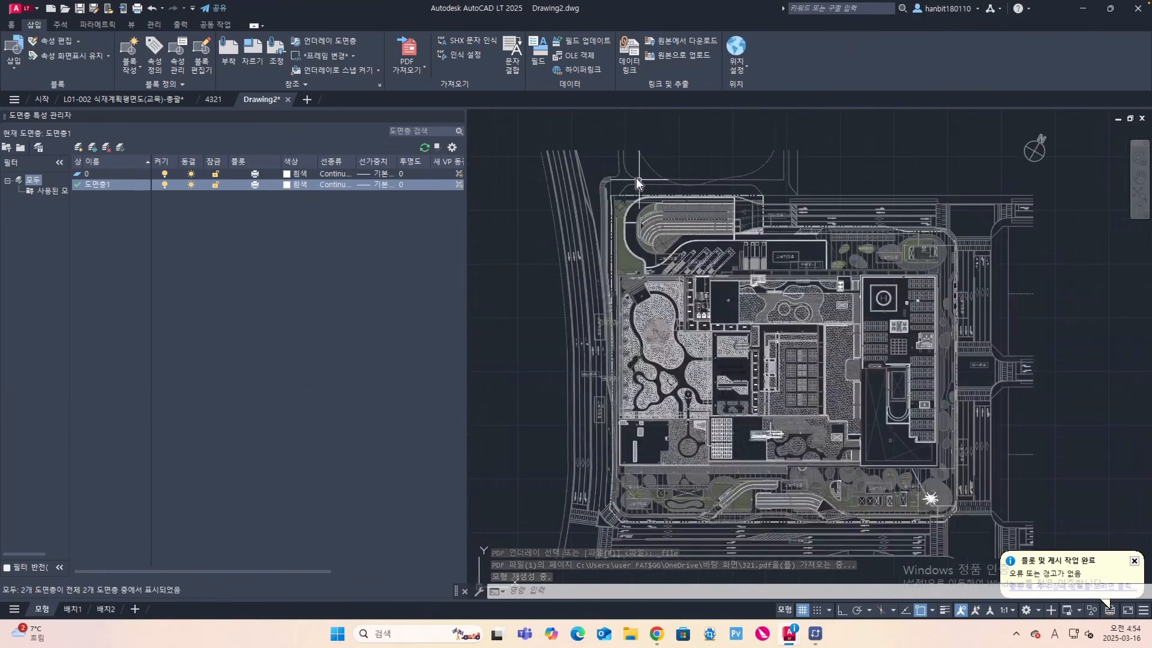
pyautogui.scroll(-1, 630, 175)
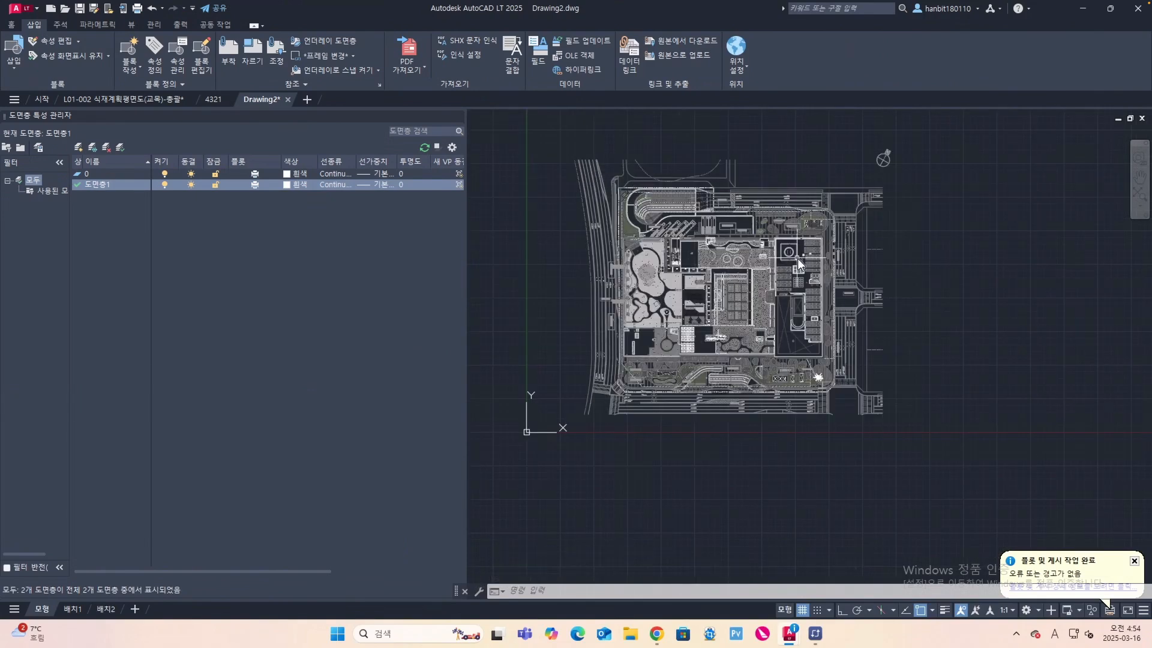
pyautogui.scroll(1, 797, 259)
pyautogui.scroll(-1, 797, 259)
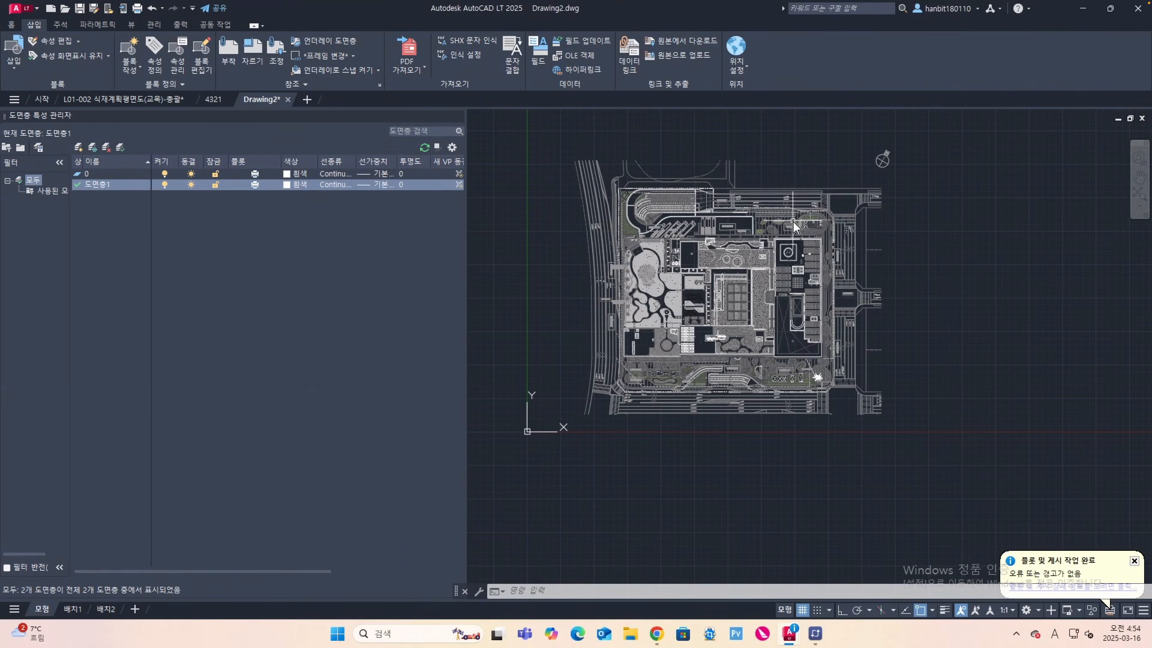
pyautogui.scroll(5, 810, 367)
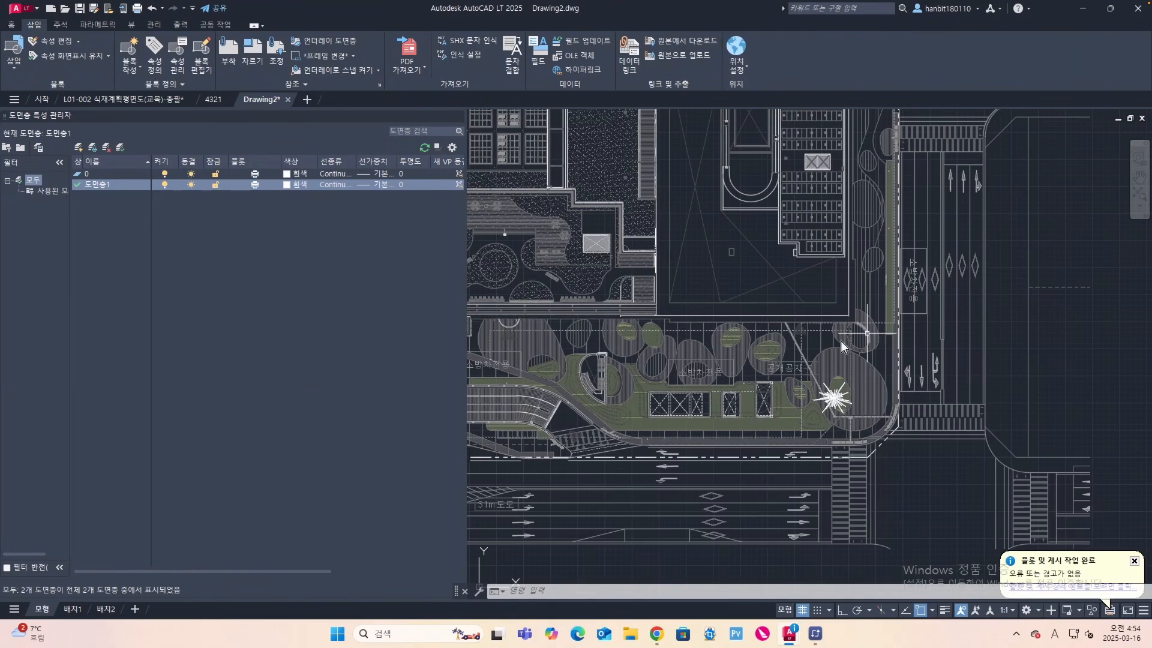
pyautogui.scroll(-5, 814, 359)
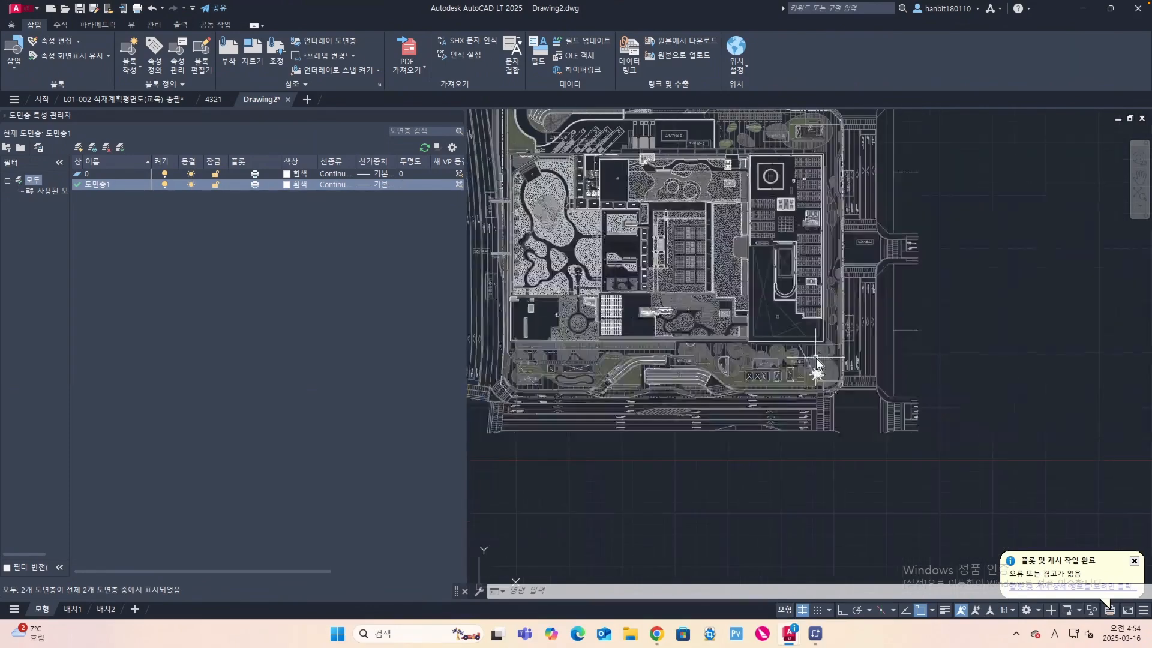
pyautogui.scroll(2, 819, 348)
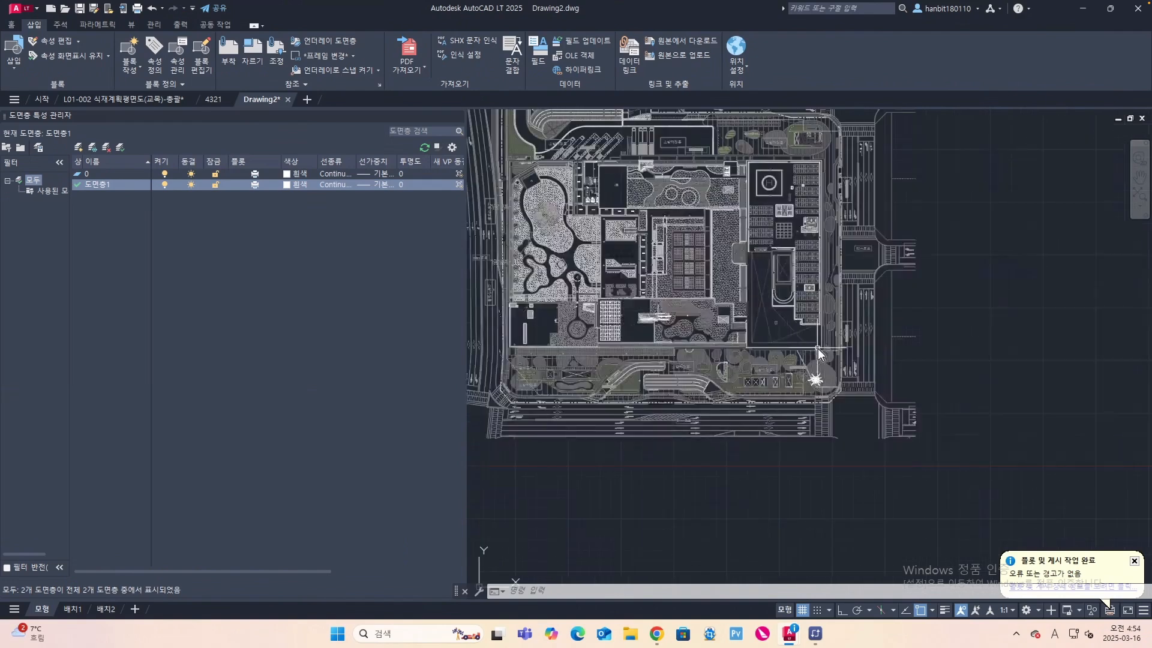
pyautogui.scroll(-2, 818, 348)
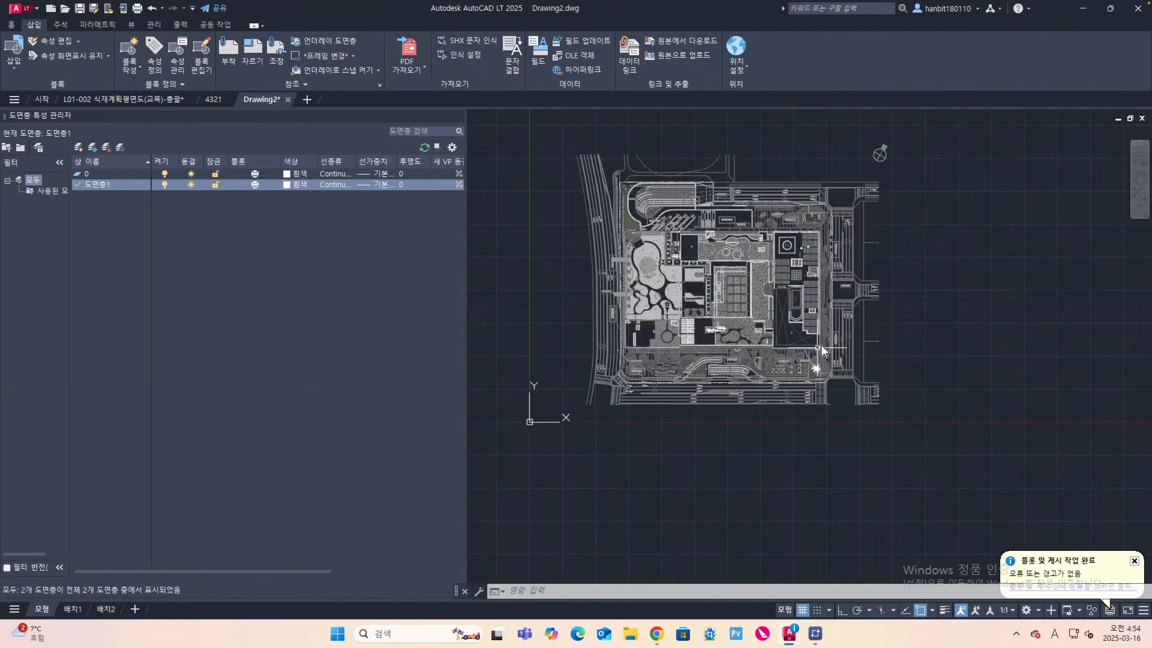
# Step: Set the transparency of layer 도면층1 to 50
pyautogui.click(401, 184)
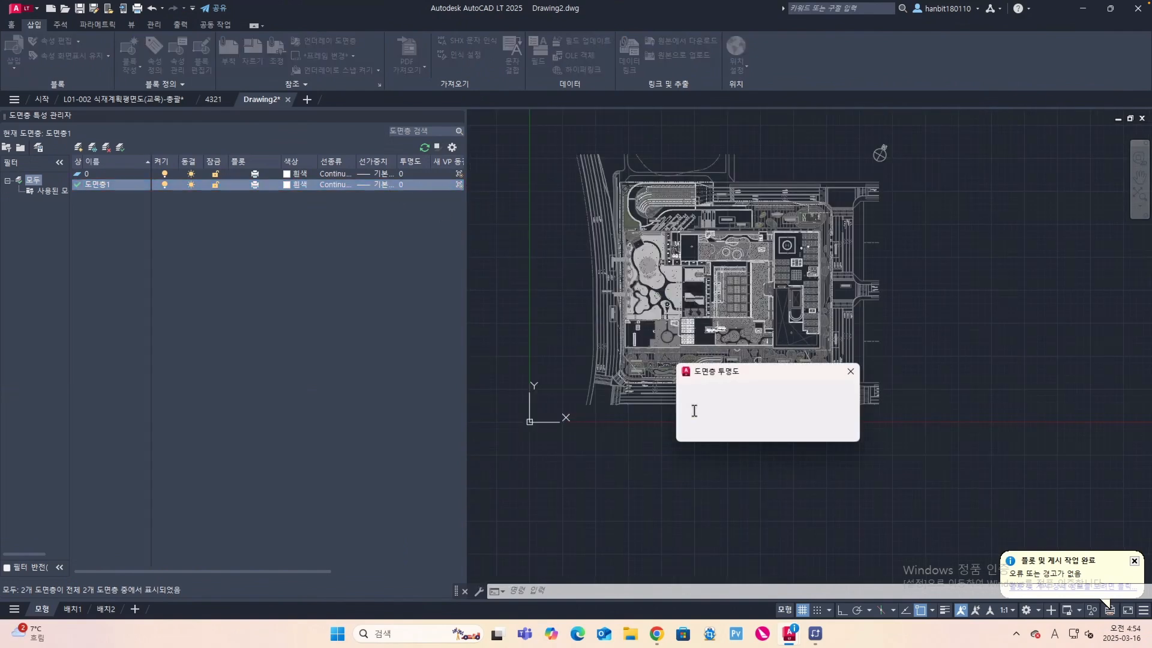
pyautogui.write('80')
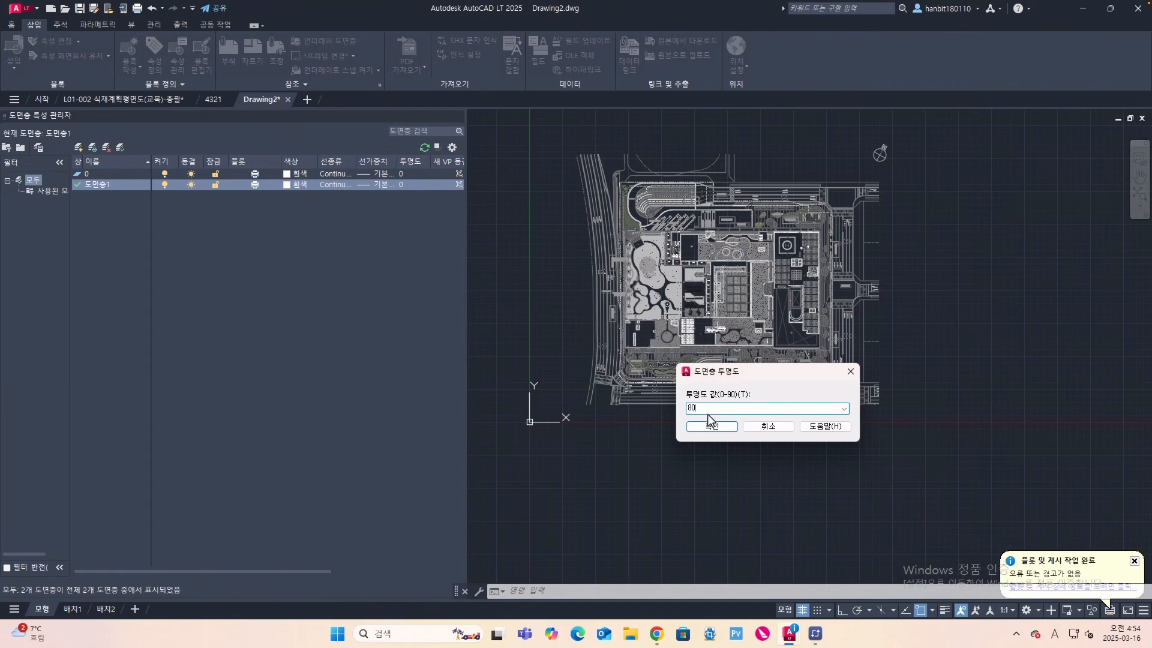
pyautogui.press('BackSpace')
pyautogui.press('BackSpace')
pyautogui.write('50')
pyautogui.click(711, 426)
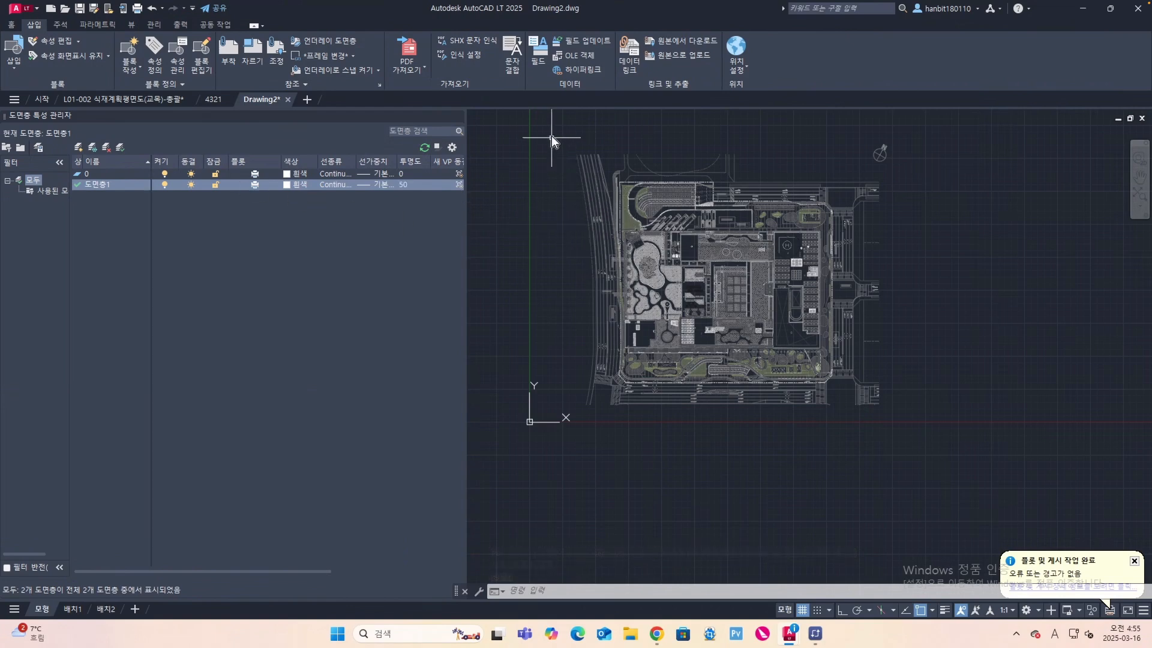
pyautogui.click(520, 127)
pyautogui.click(963, 449)
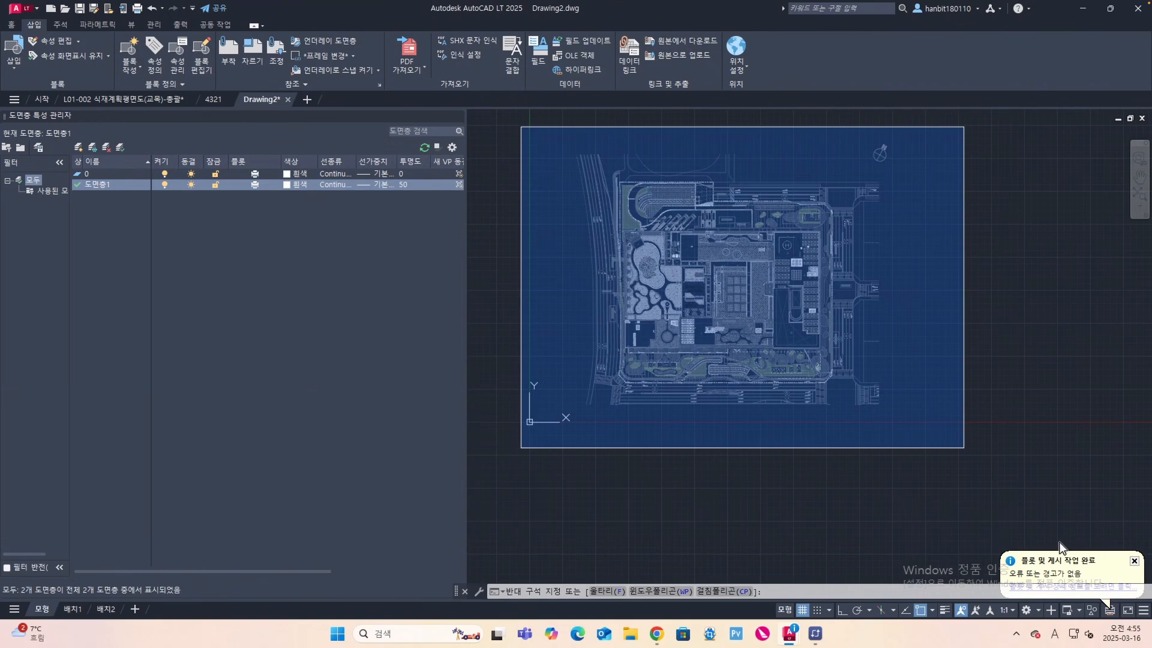
pyautogui.press('Escape')
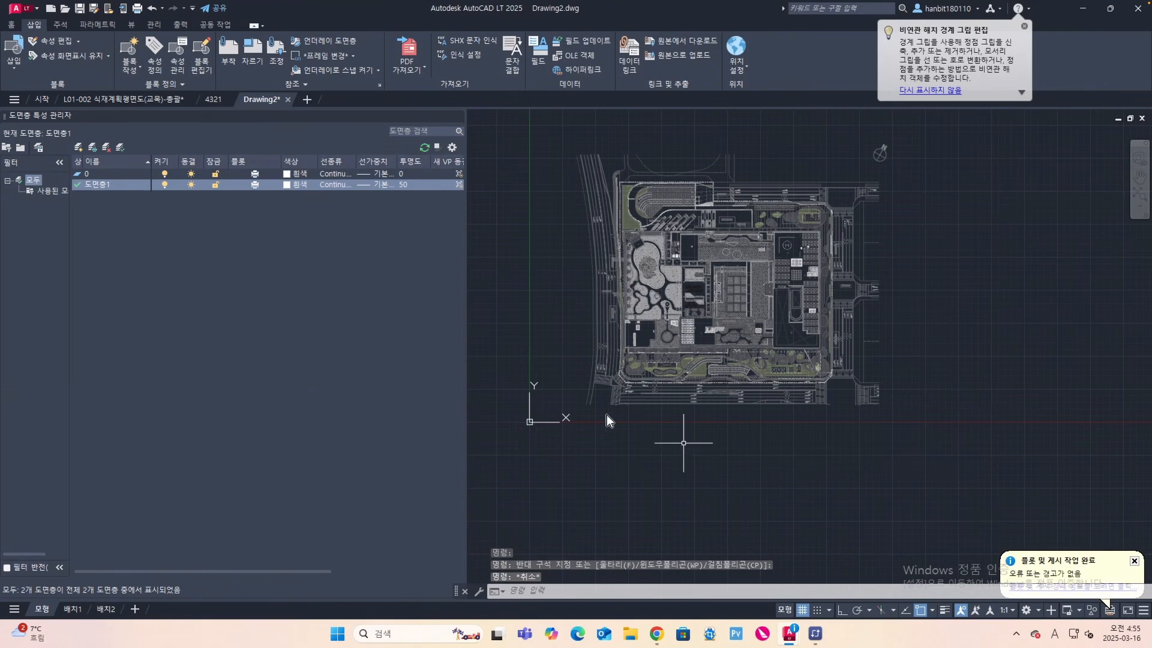
pyautogui.write('ㄴ')
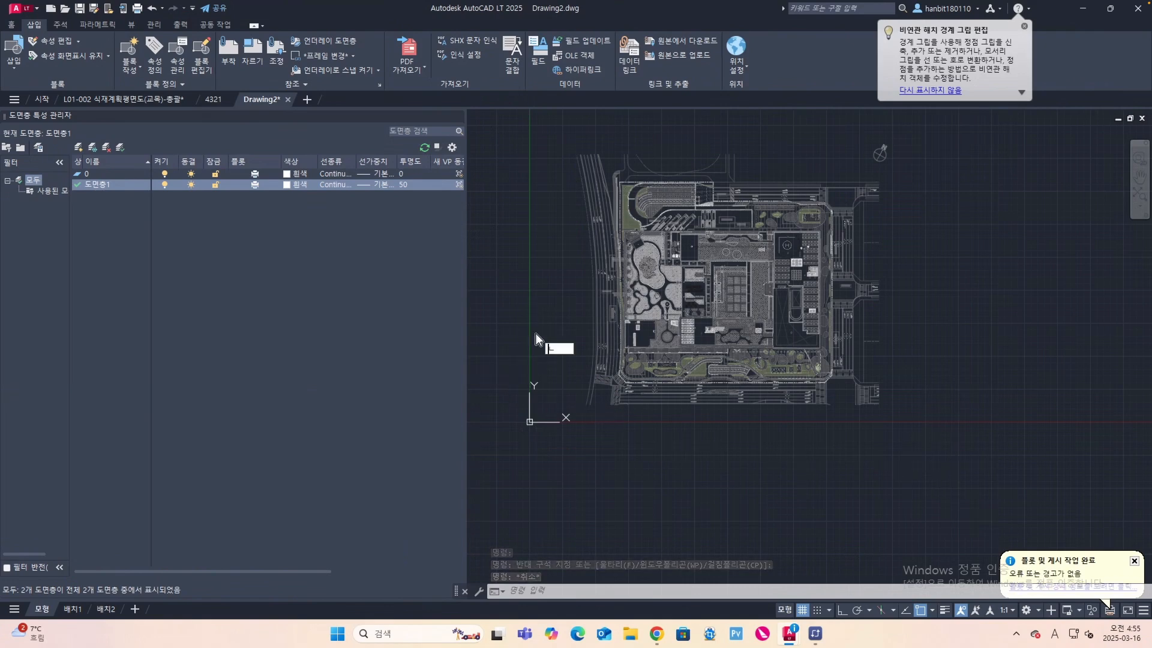
pyautogui.write('ㄷㅅ')
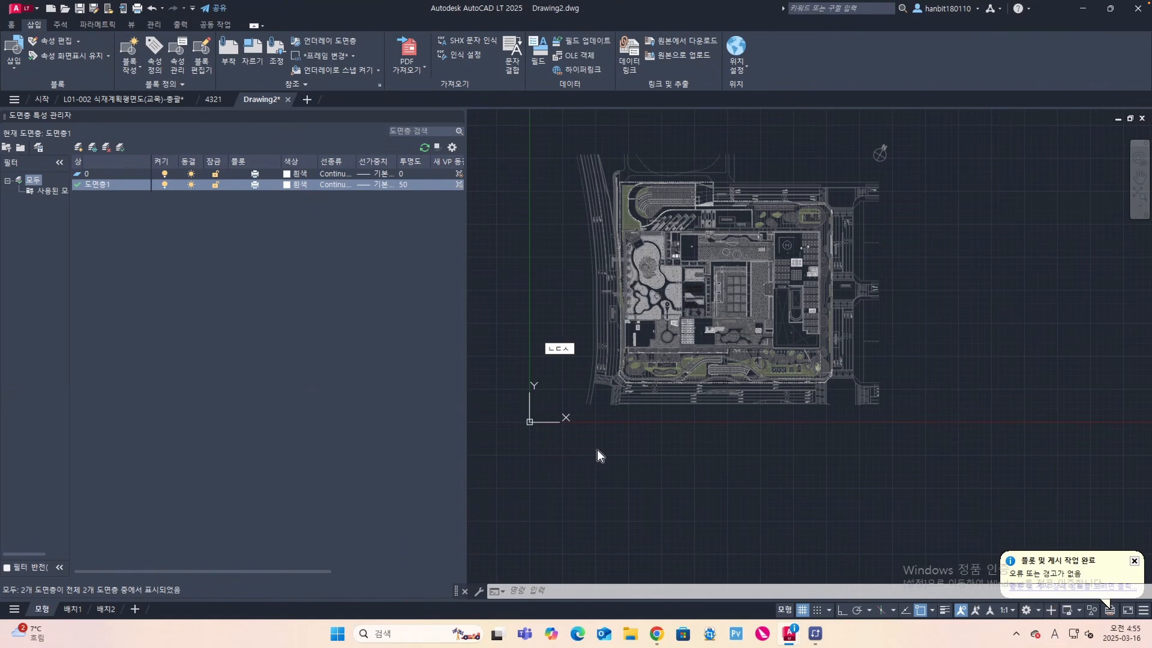
pyautogui.moveTo(571, 352); pyautogui.dragTo(480, 351)
pyautogui.press('Escape')
pyautogui.press('Escape')
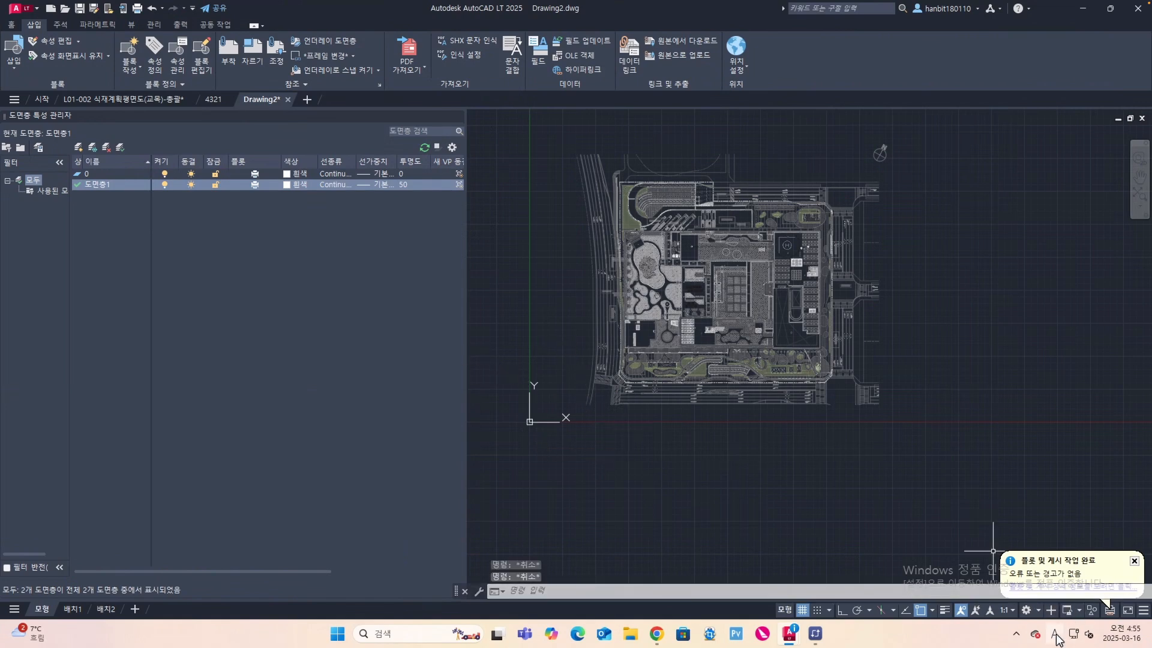
# Step: Run SETBYLAYER on the entire imported plan, changing ByBlock to ByLayer and including blocks
pyautogui.click(1055, 635)
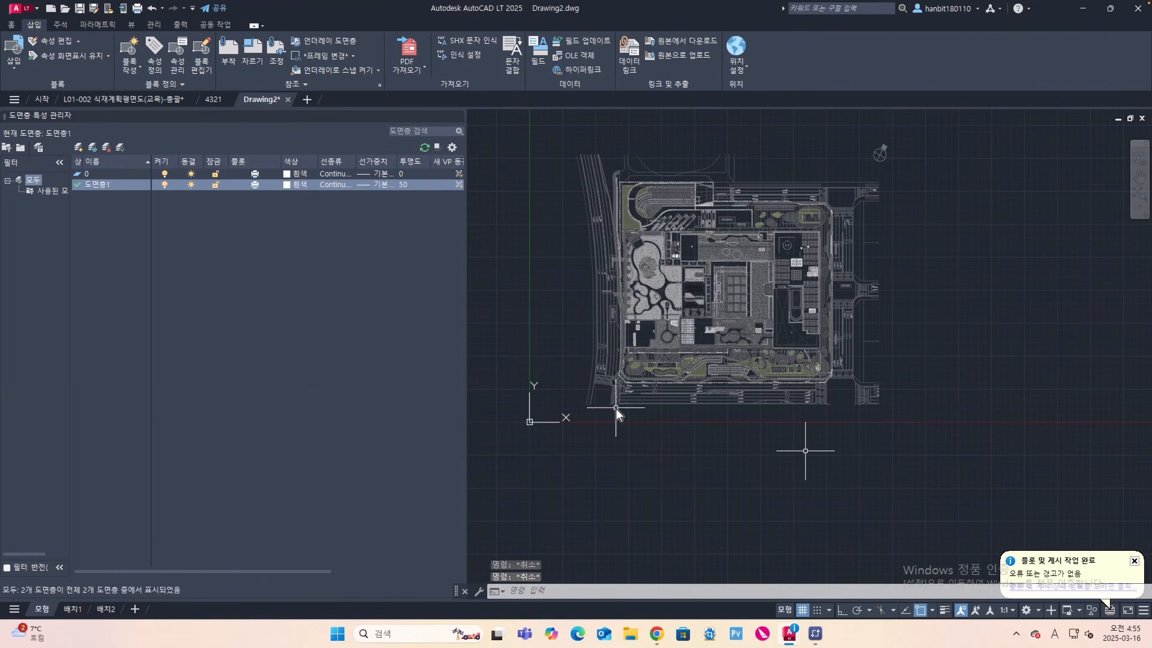
pyautogui.write('s')
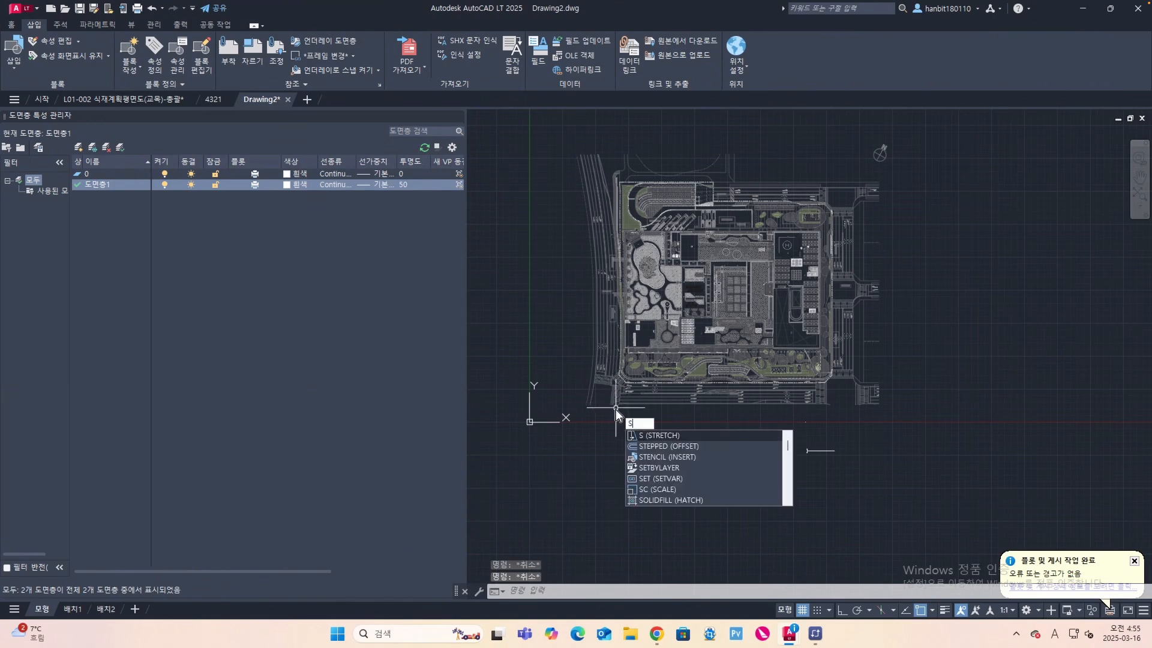
pyautogui.write('et')
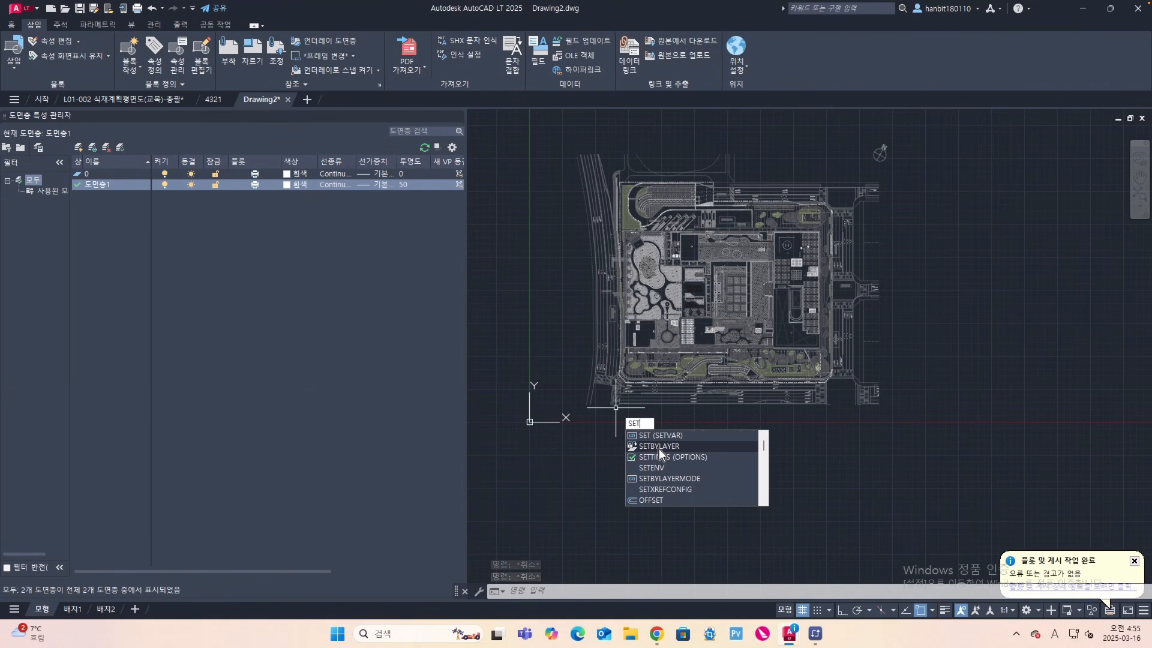
pyautogui.click(659, 446)
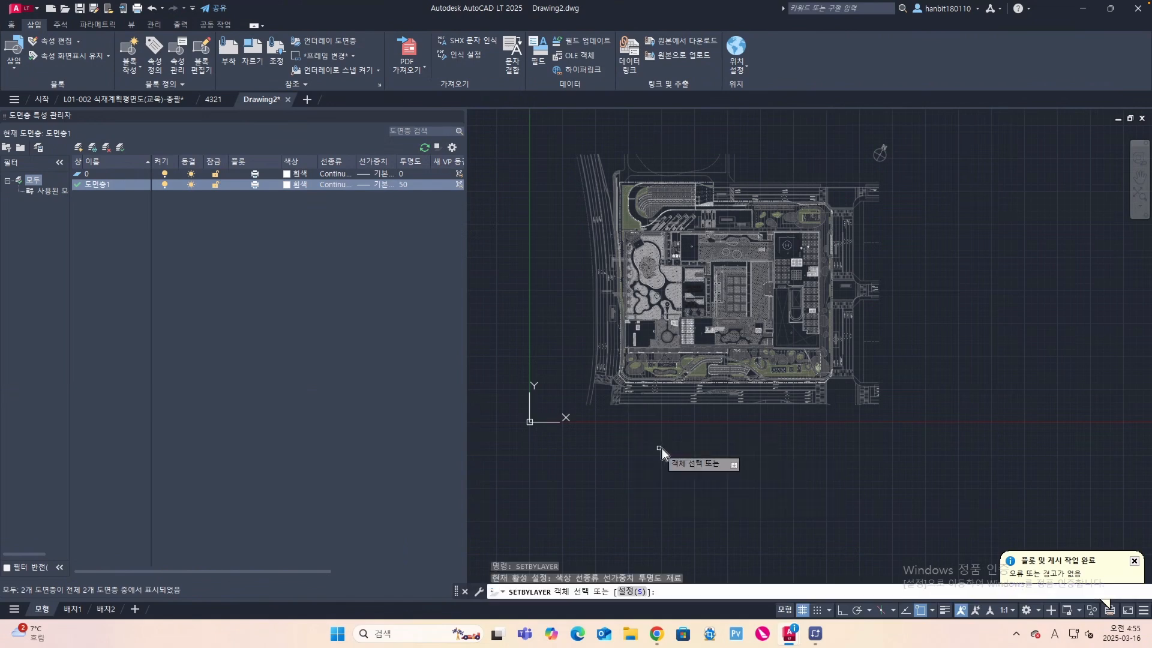
pyautogui.click(1058, 478)
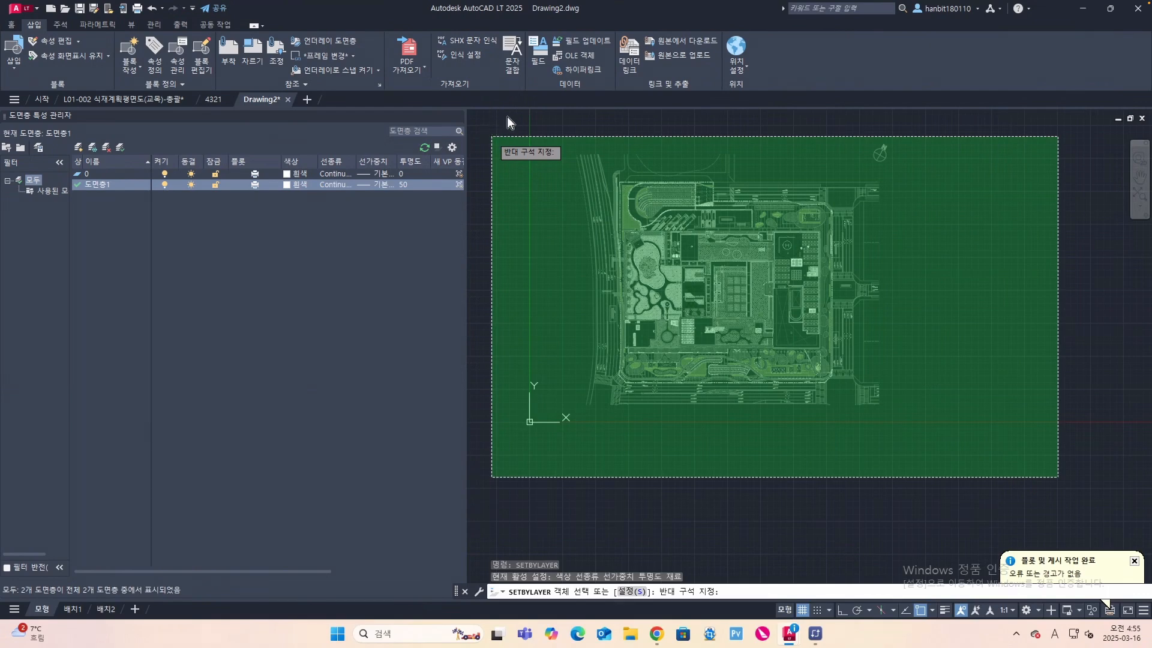
pyautogui.click(618, 127)
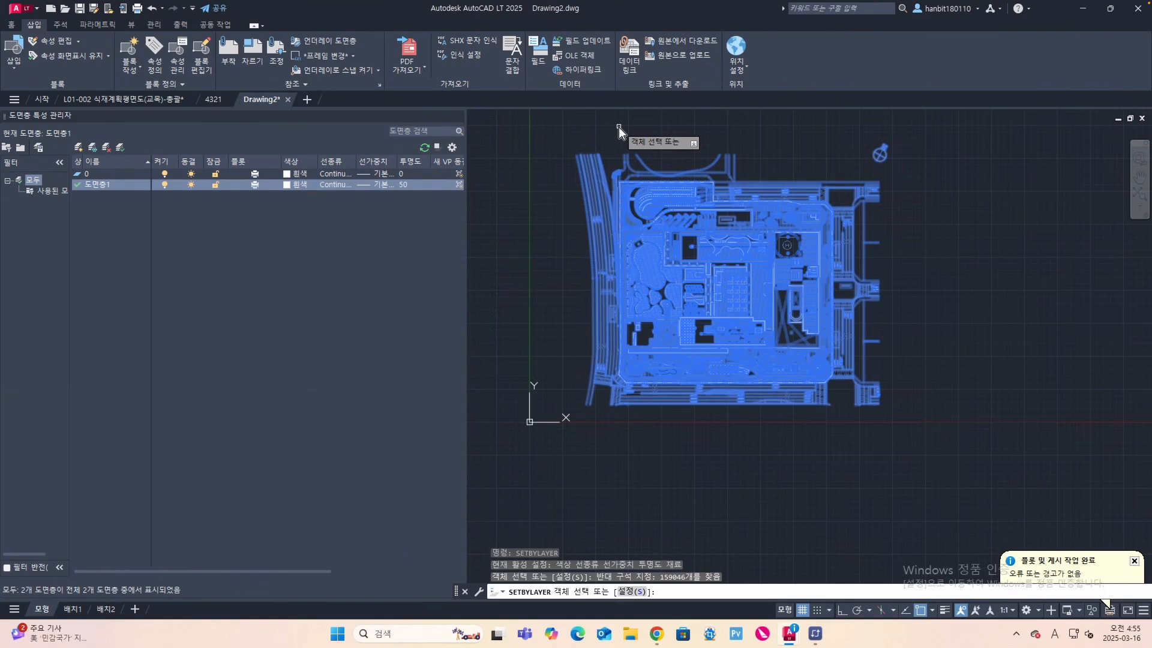
pyautogui.press('Return')
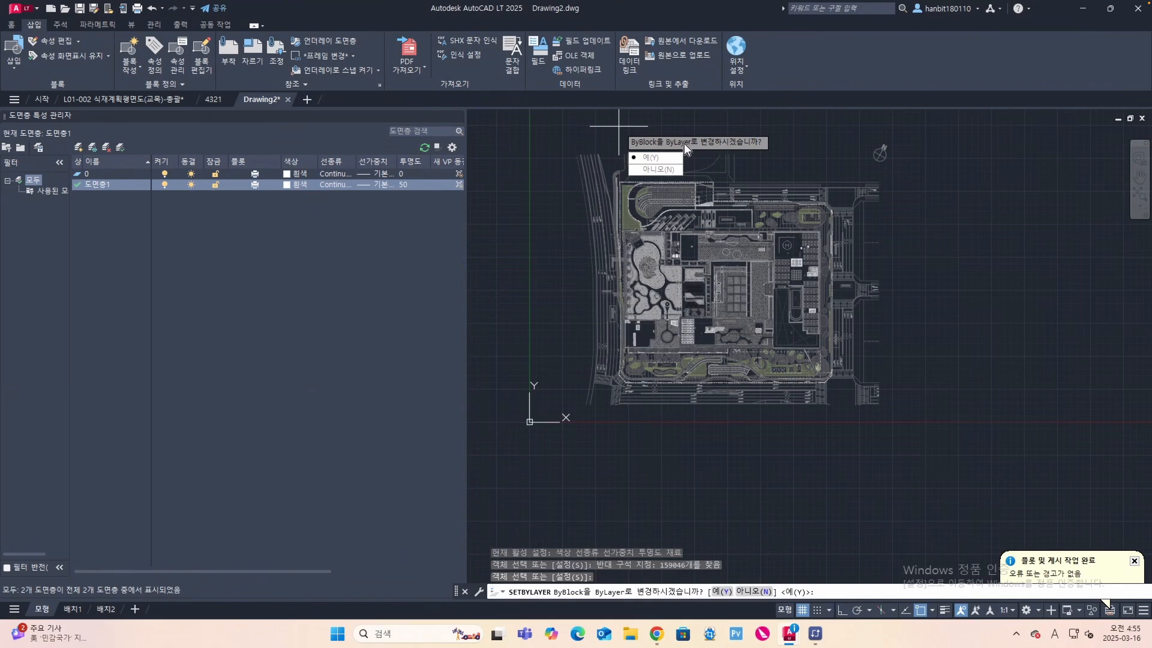
pyautogui.click(668, 156)
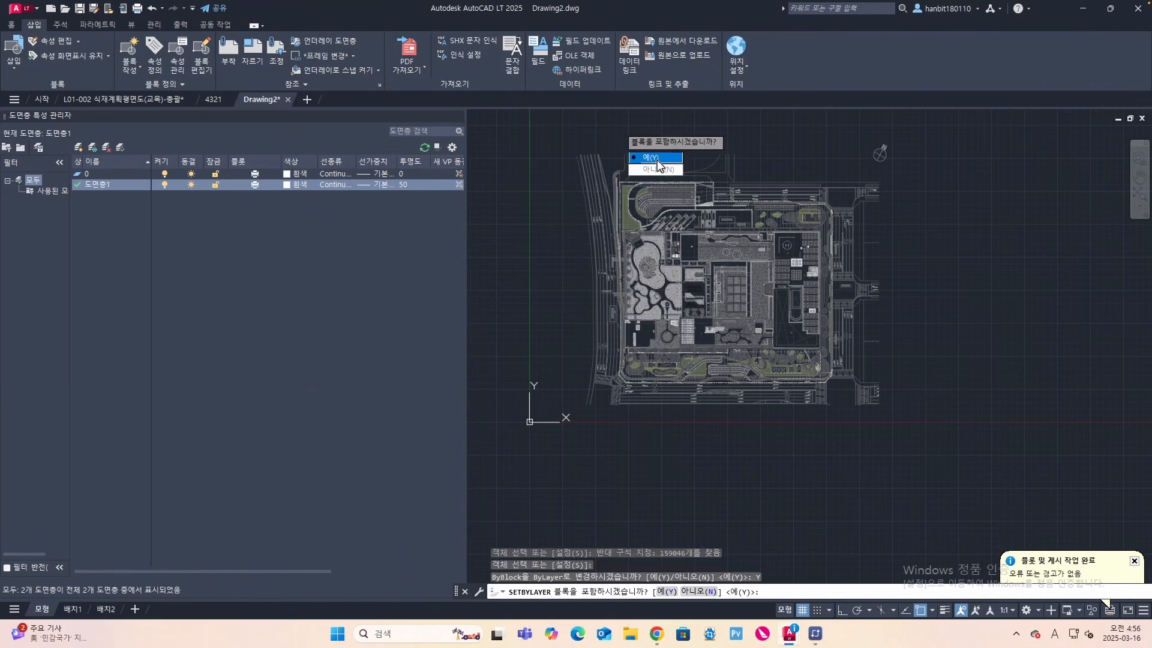
pyautogui.click(654, 158)
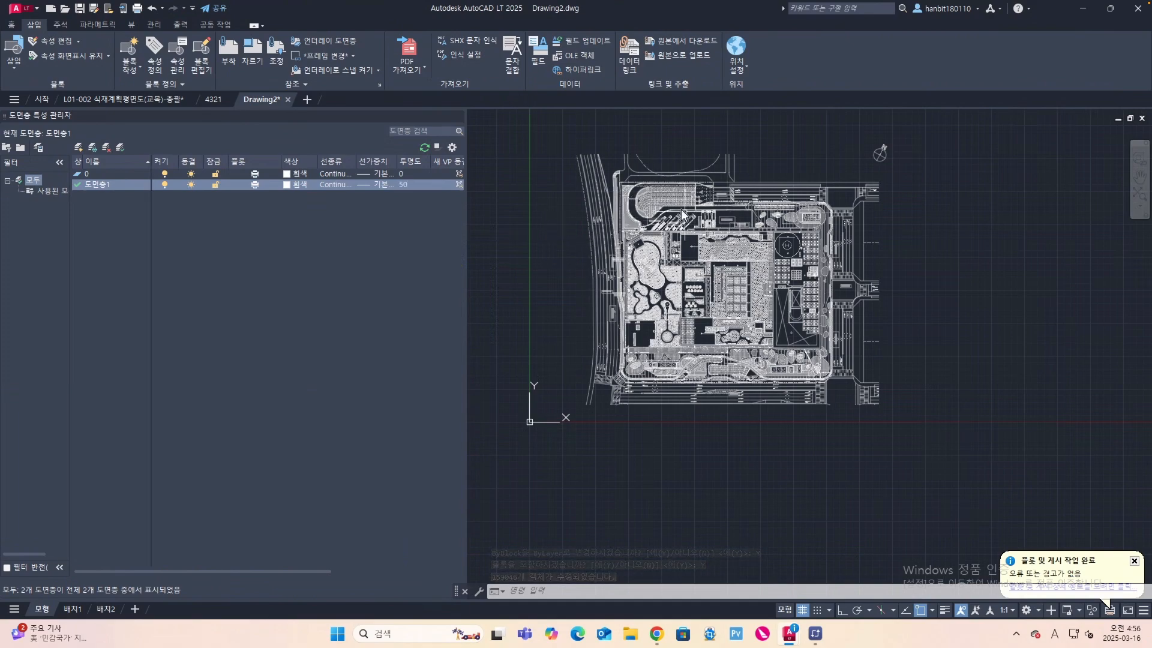
# Step: Set the color of layer 도면층1 to index color 253
pyautogui.scroll(8, 677, 206)
pyautogui.scroll(-8, 677, 205)
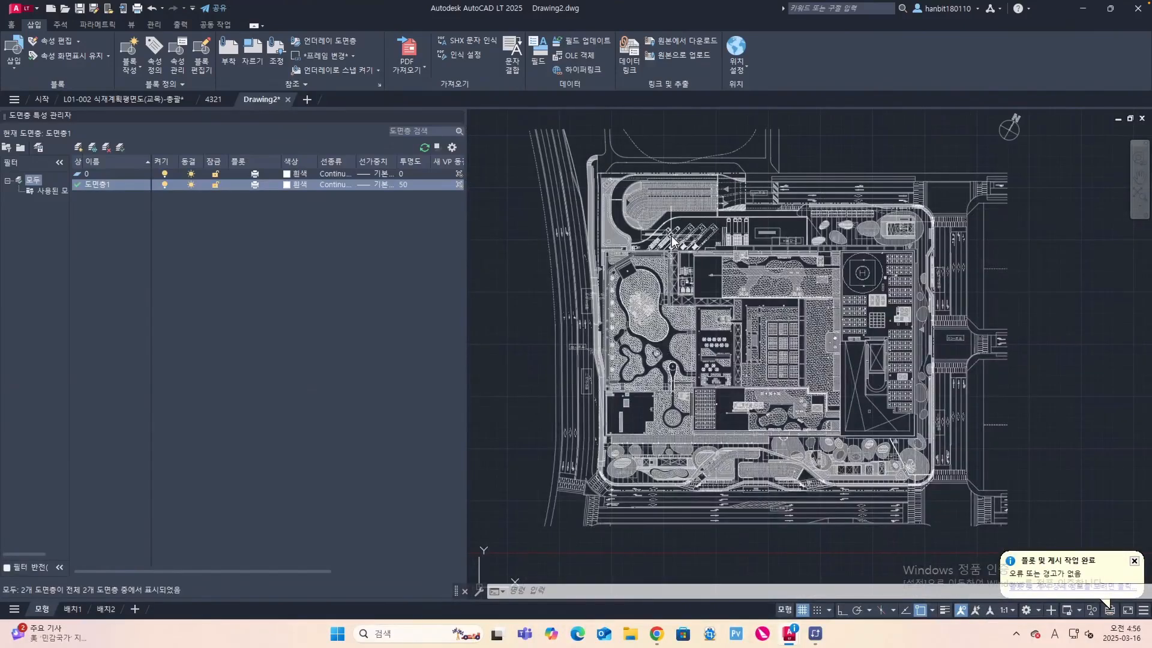
pyautogui.click(287, 185)
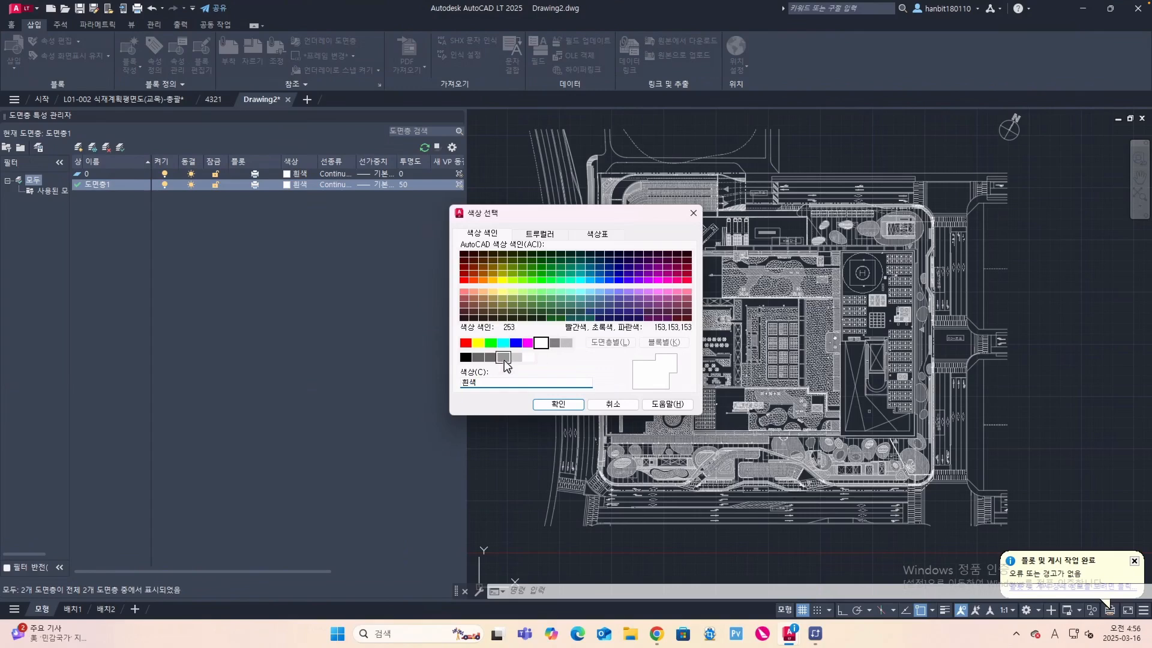
pyautogui.click(504, 358)
pyautogui.click(557, 404)
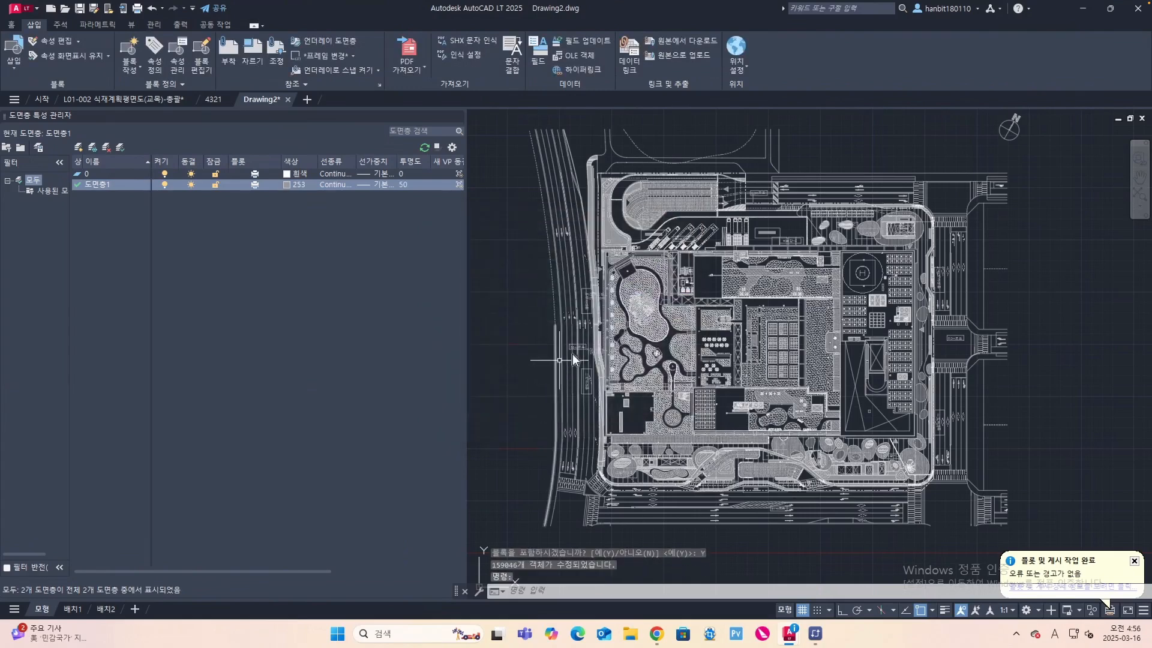
# Step: Select the entire imported plan and override its object color with color 8, leaving nothing selected
pyautogui.scroll(-4, 584, 275)
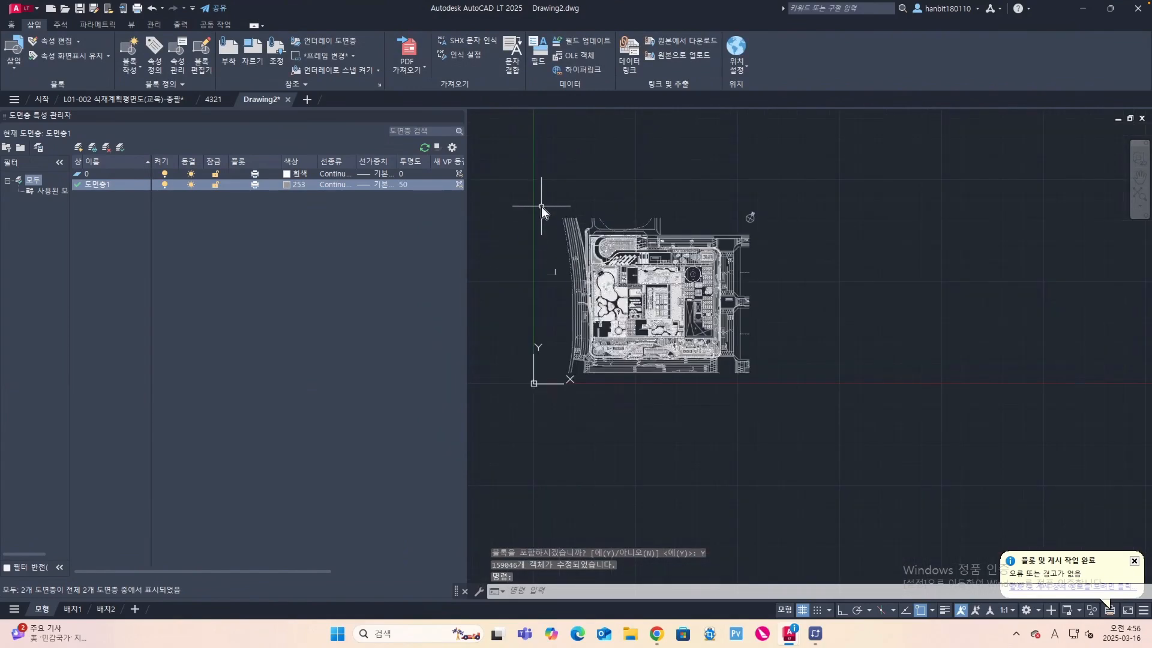
pyautogui.click(11, 24)
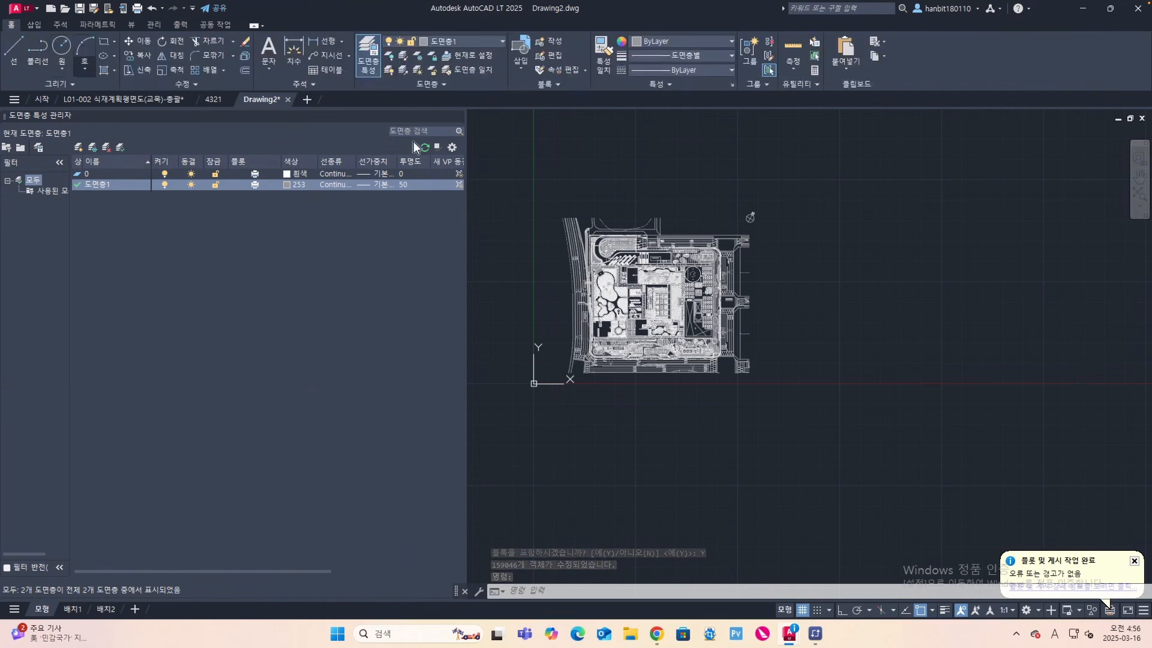
pyautogui.click(505, 184)
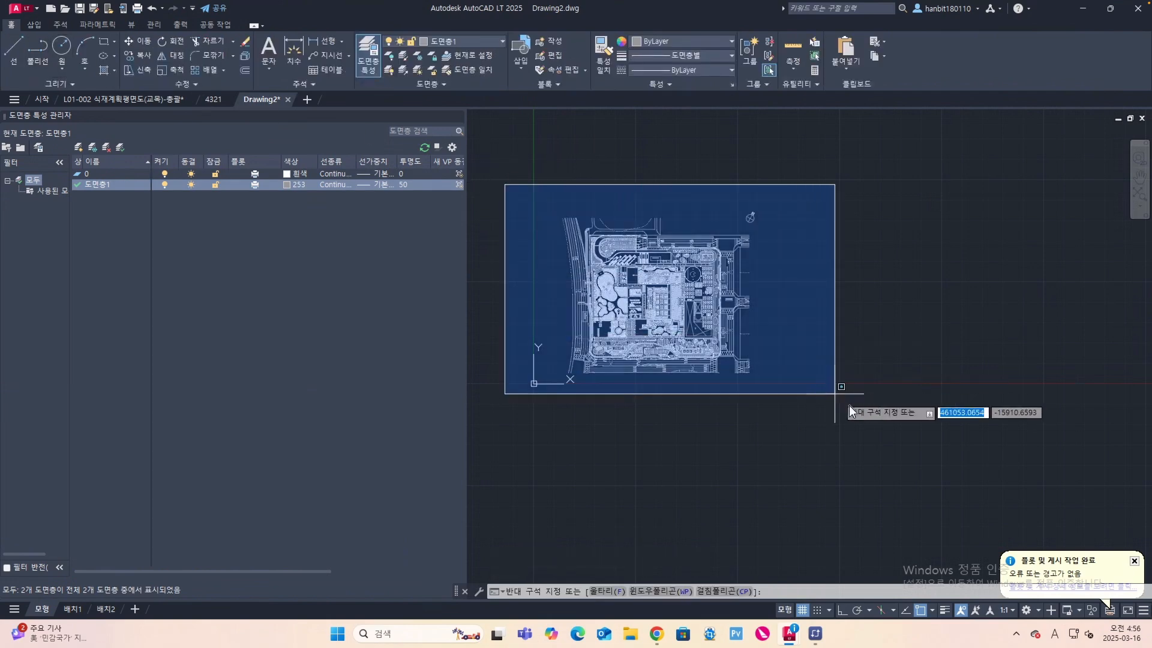
pyautogui.click(771, 377)
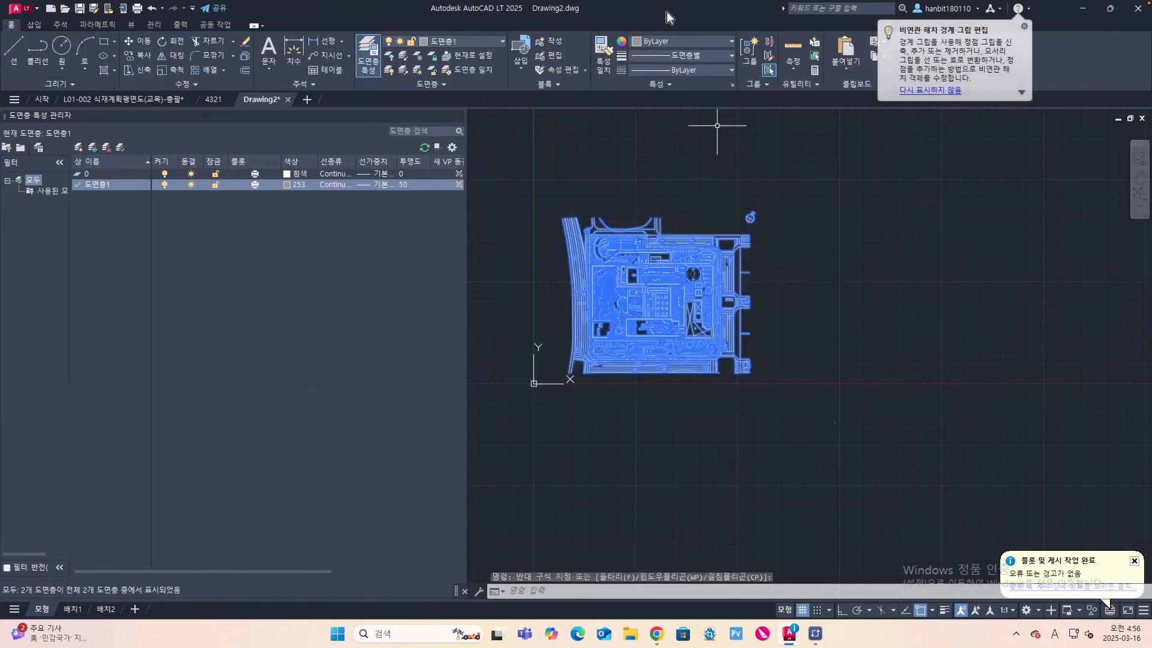
pyautogui.click(732, 42)
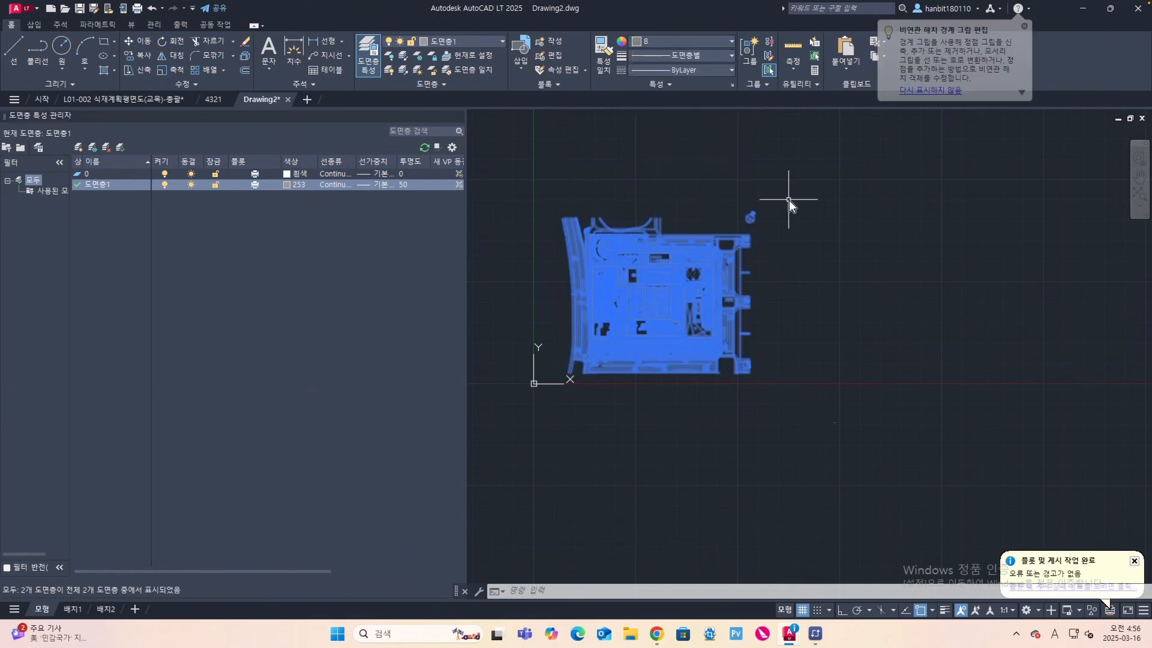
pyautogui.click(805, 203)
pyautogui.press('Escape')
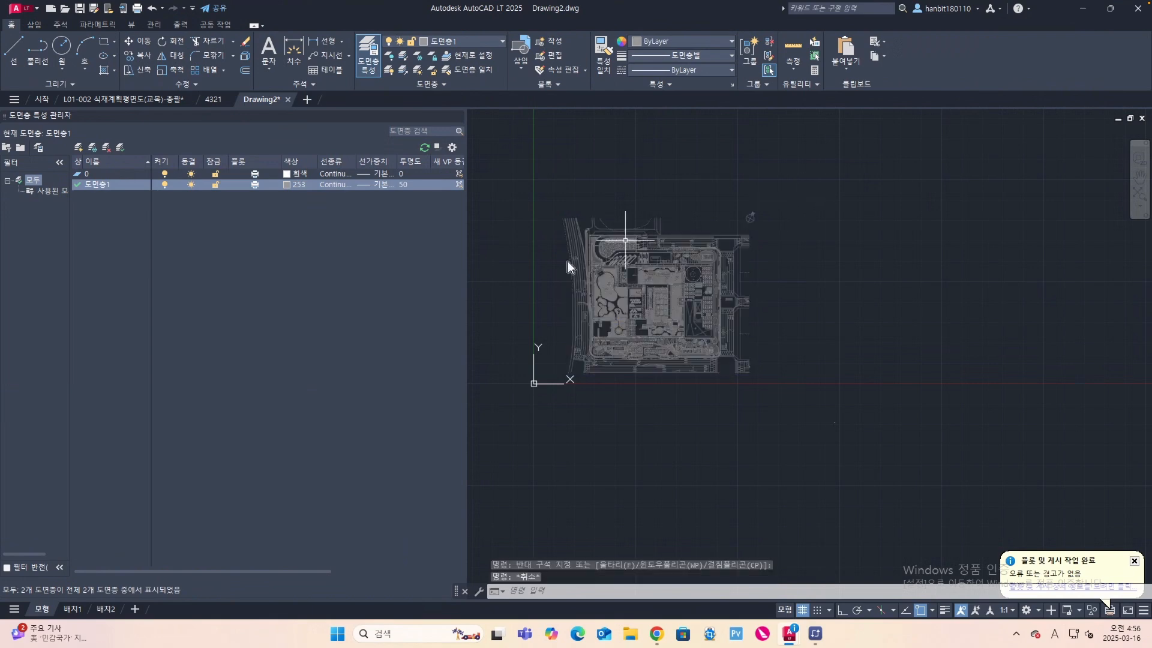
# Step: Lock layer 도면층1 and examine how the locked plan displays at different scales
pyautogui.scroll(3, 630, 251)
pyautogui.scroll(-2, 667, 258)
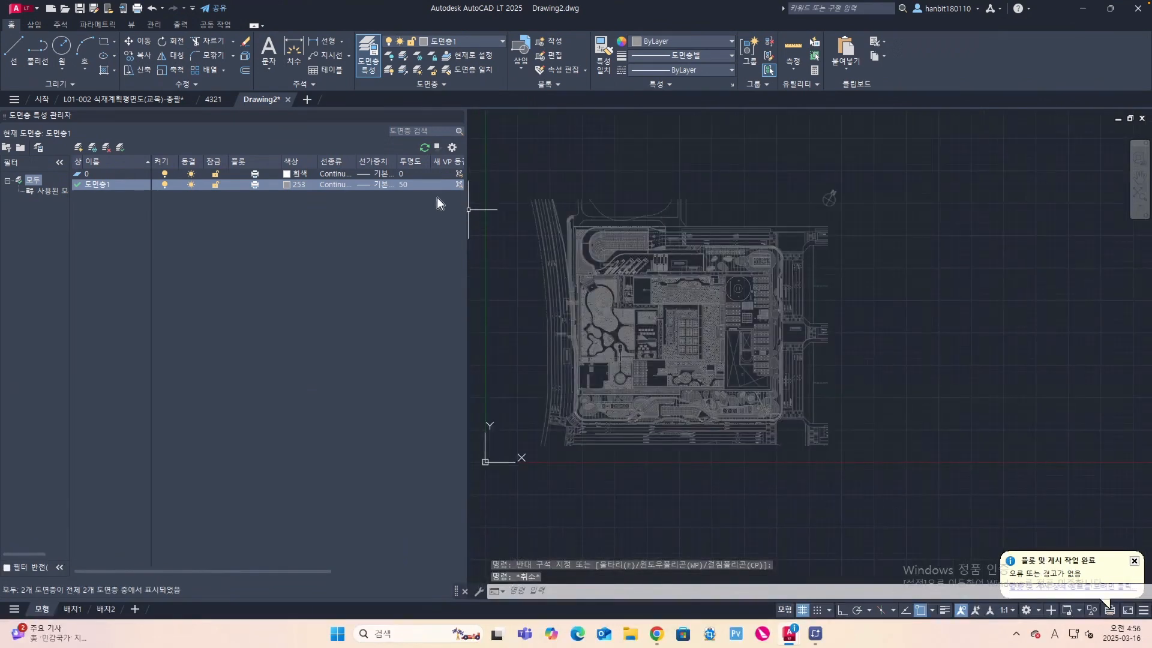
pyautogui.click(214, 186)
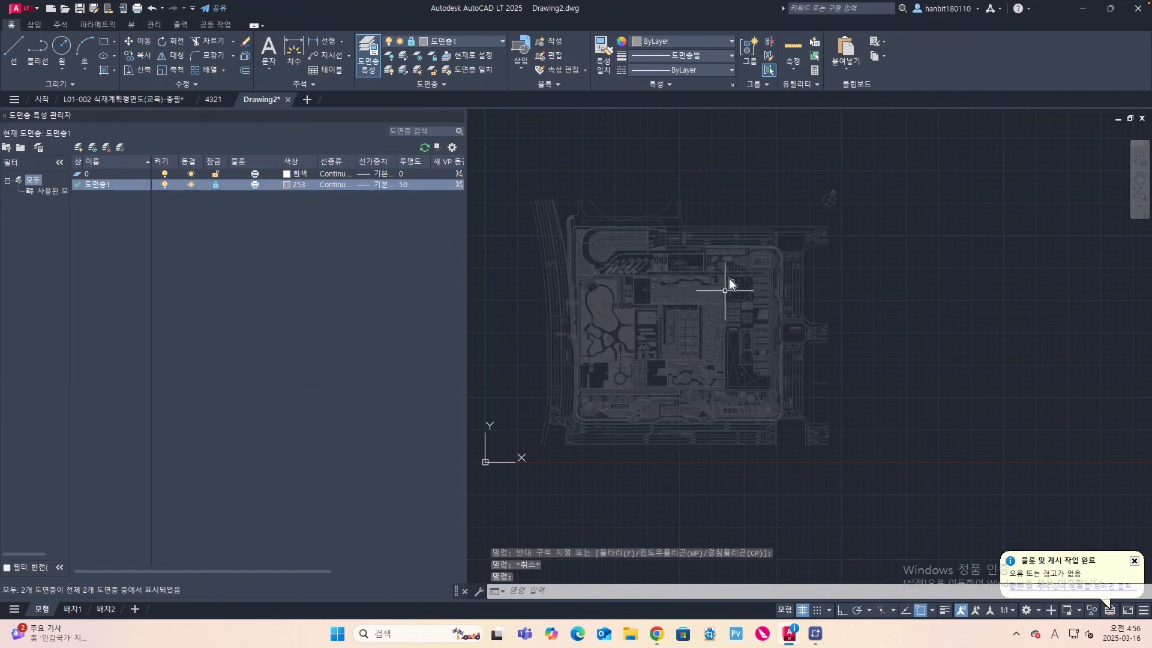
pyautogui.scroll(-4, 732, 275)
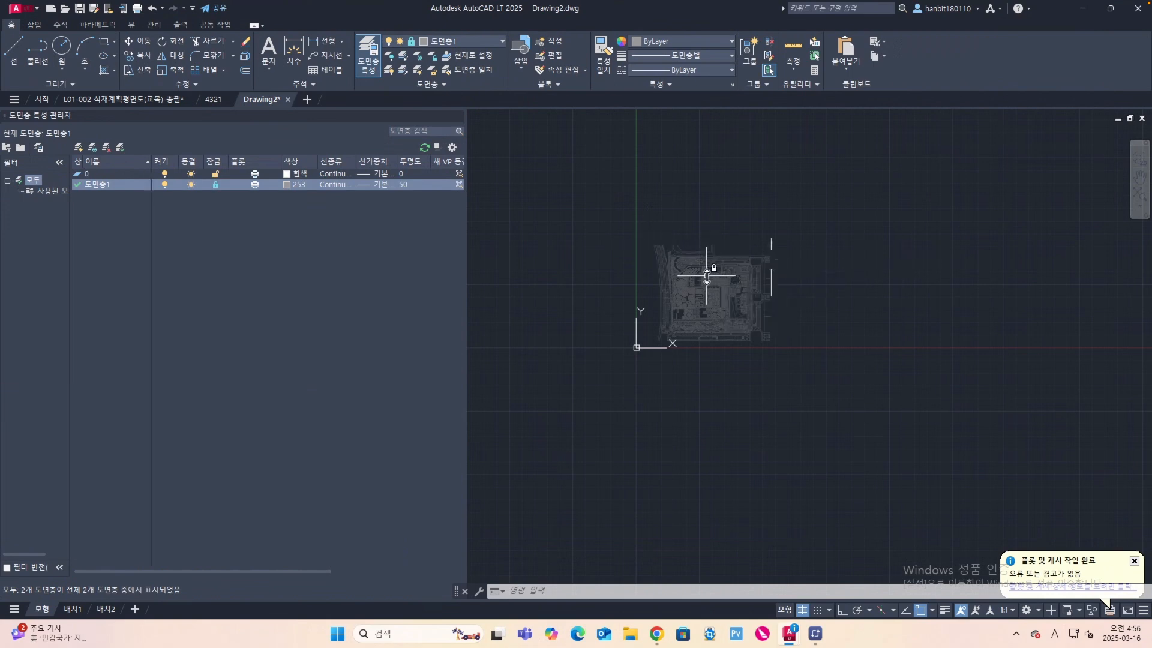
pyautogui.scroll(5, 707, 276)
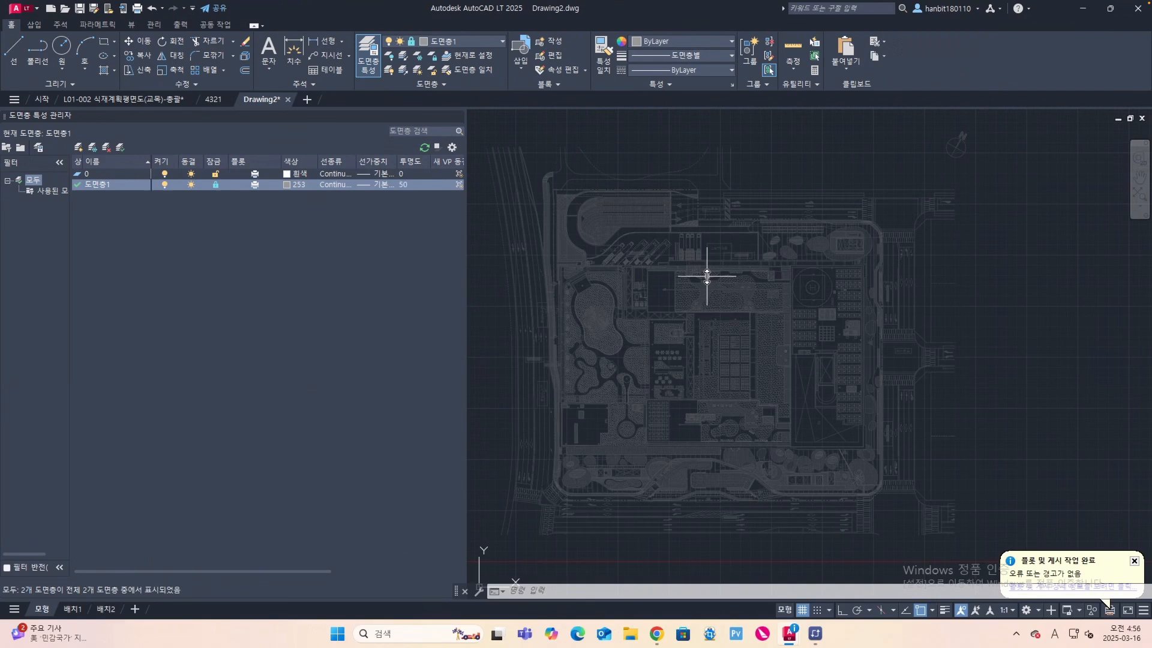
pyautogui.scroll(-2, 706, 276)
pyautogui.scroll(-3, 692, 258)
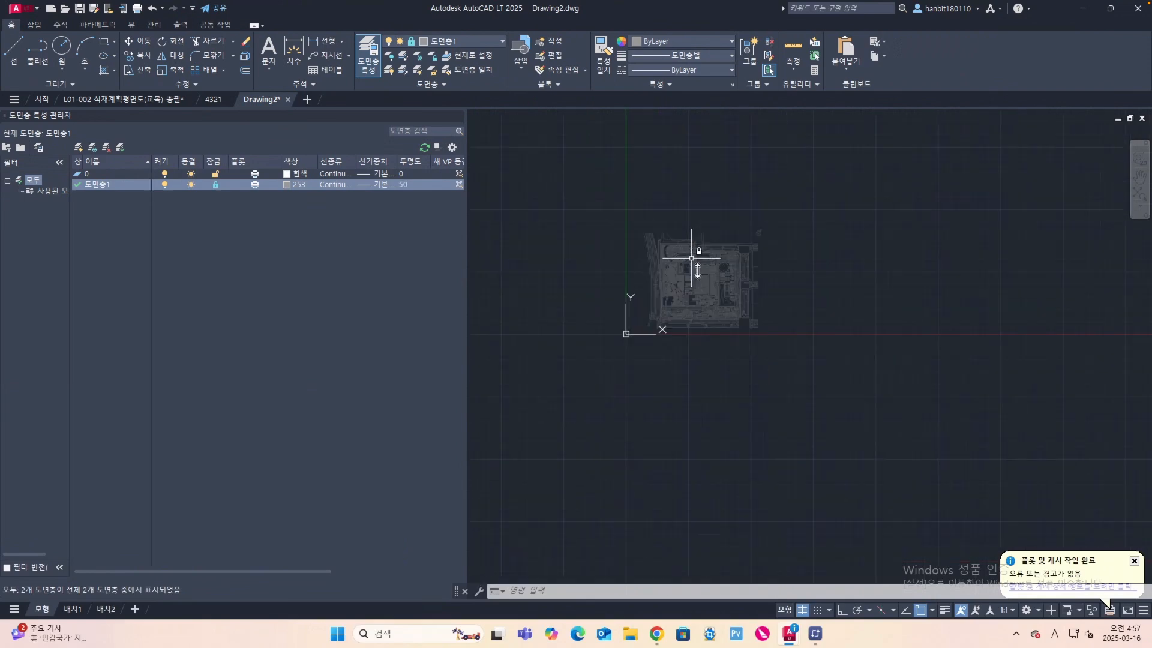
pyautogui.scroll(4, 700, 287)
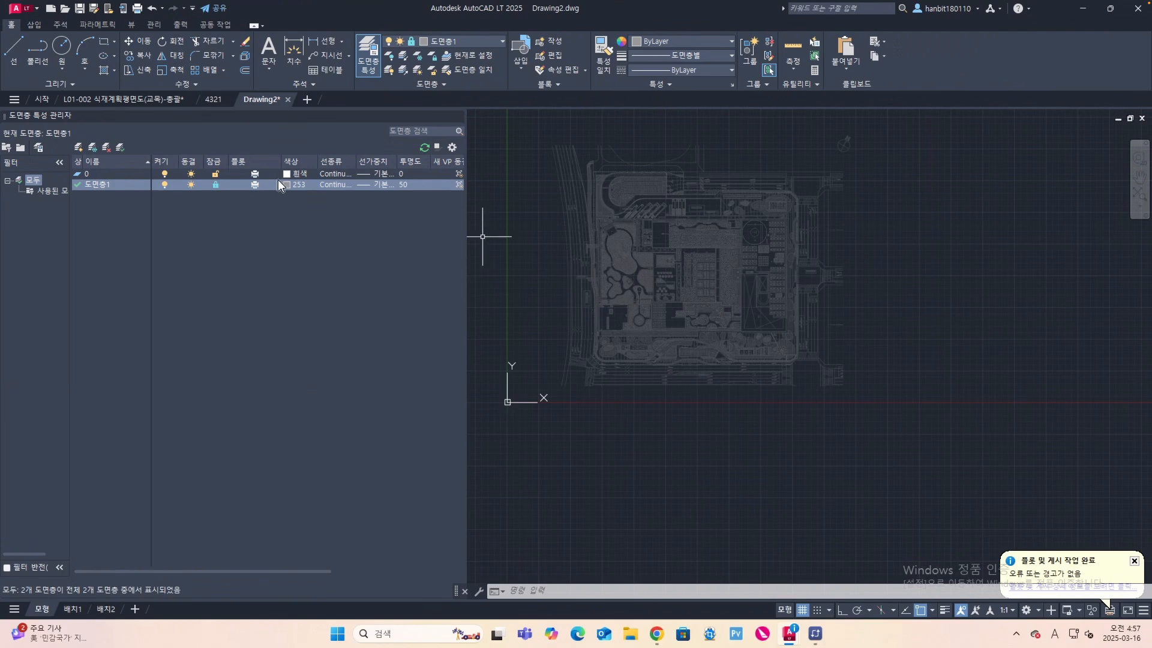
# Step: Unlock layer 도면층1 and set its transparency to 80
pyautogui.click(211, 185)
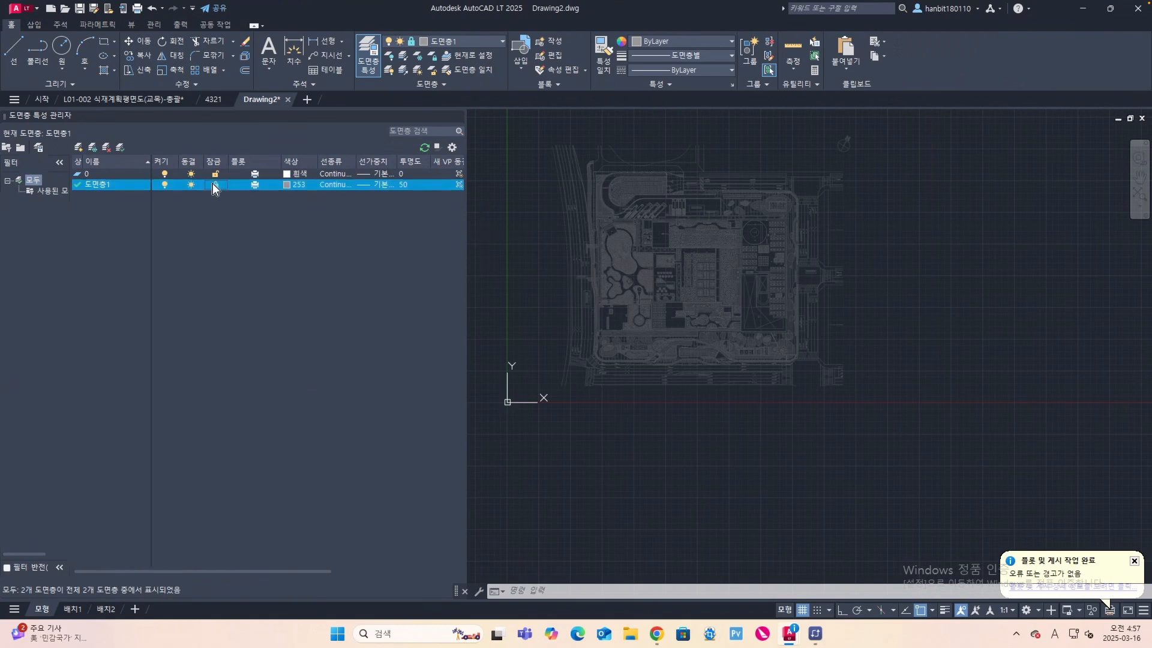
pyautogui.click(402, 185)
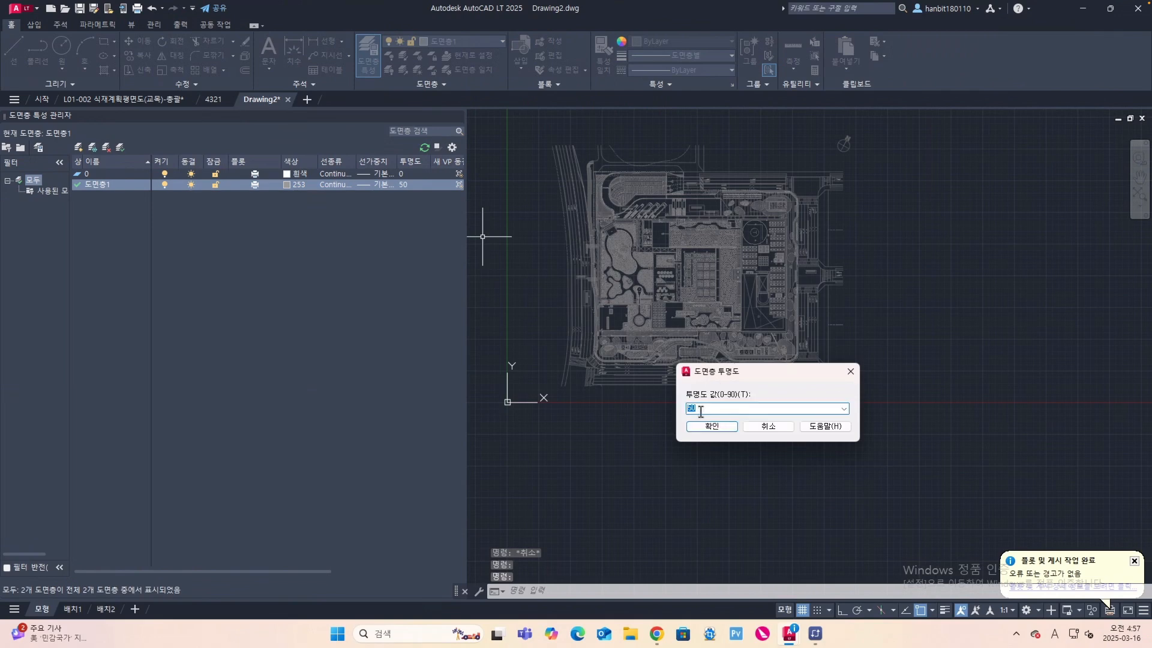
pyautogui.write('80')
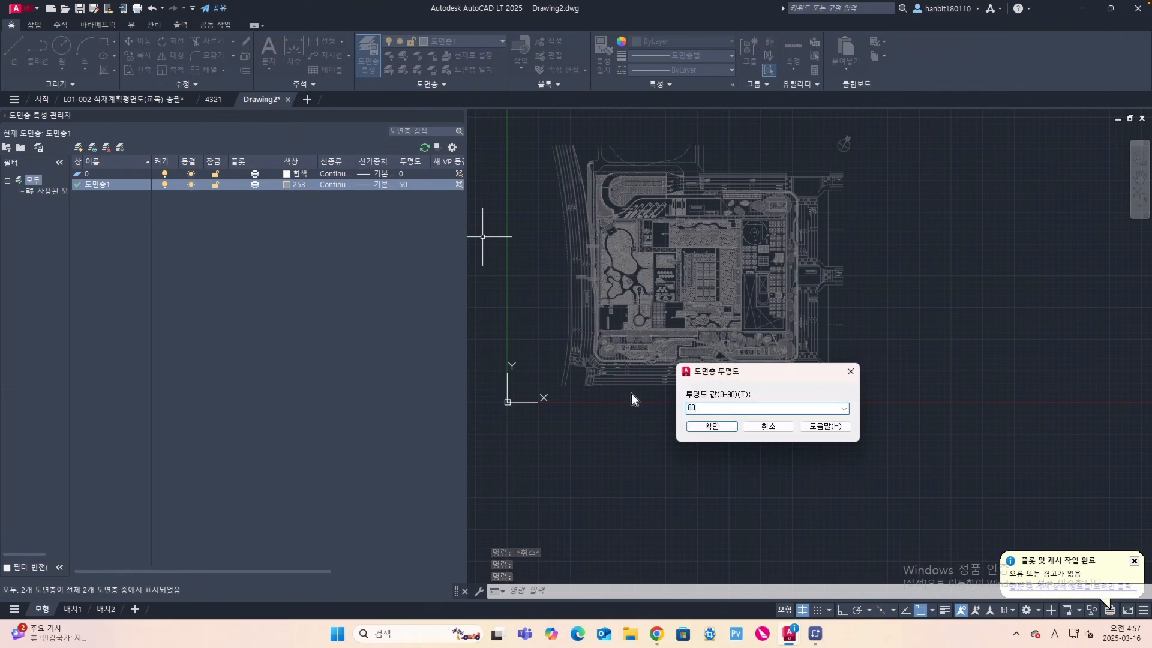
pyautogui.click(712, 426)
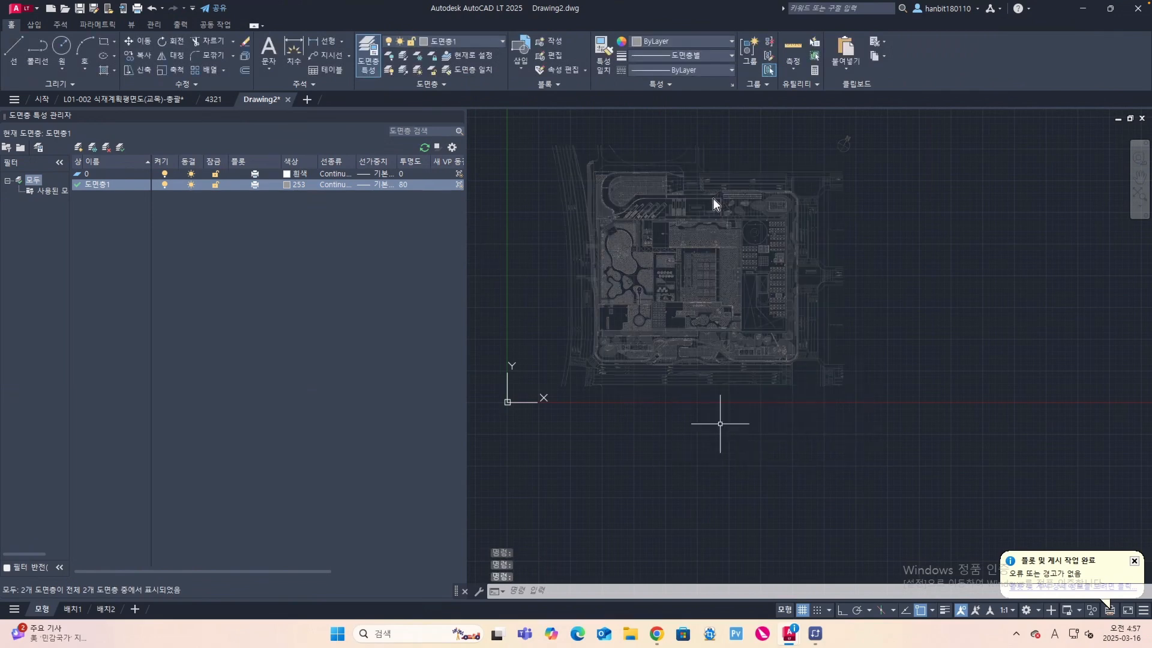
# Step: Check the more transparent plan up close and relock layer 도면층1
pyautogui.scroll(4, 719, 219)
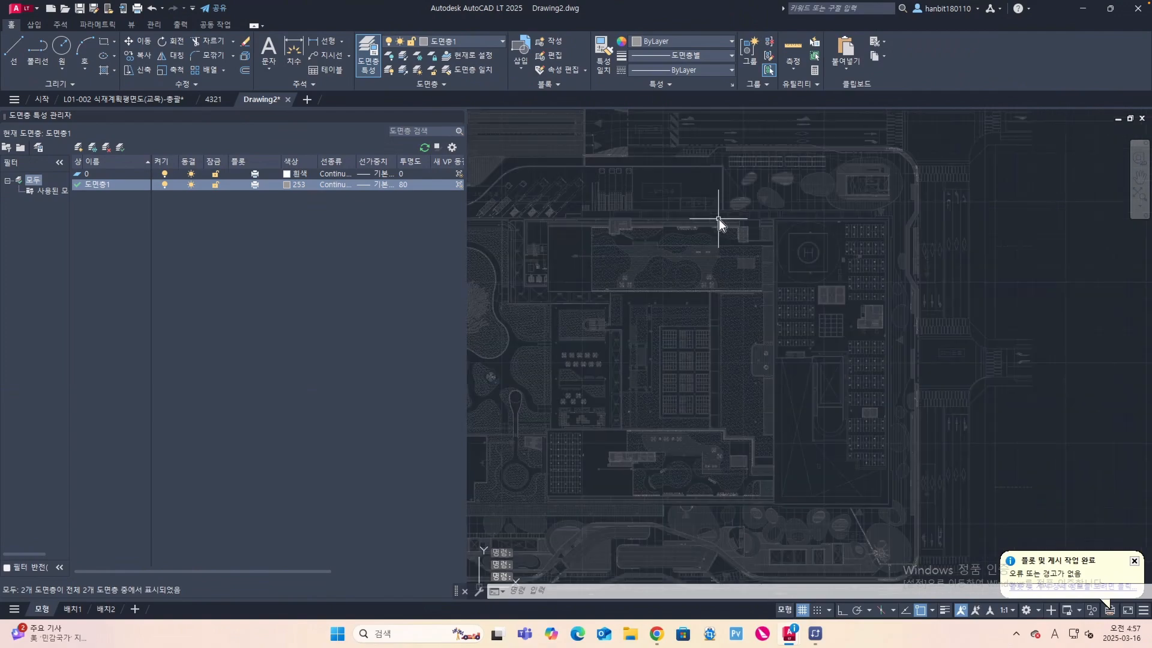
pyautogui.scroll(-2, 719, 219)
pyautogui.click(215, 184)
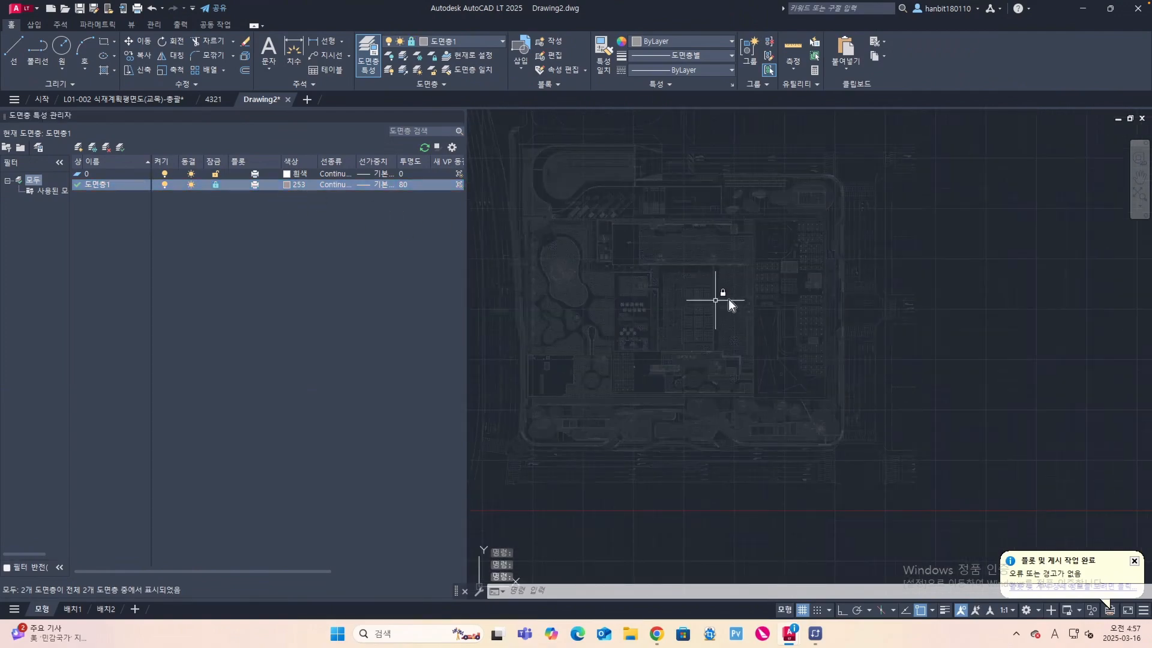
pyautogui.scroll(-3, 780, 294)
pyautogui.scroll(3, 832, 267)
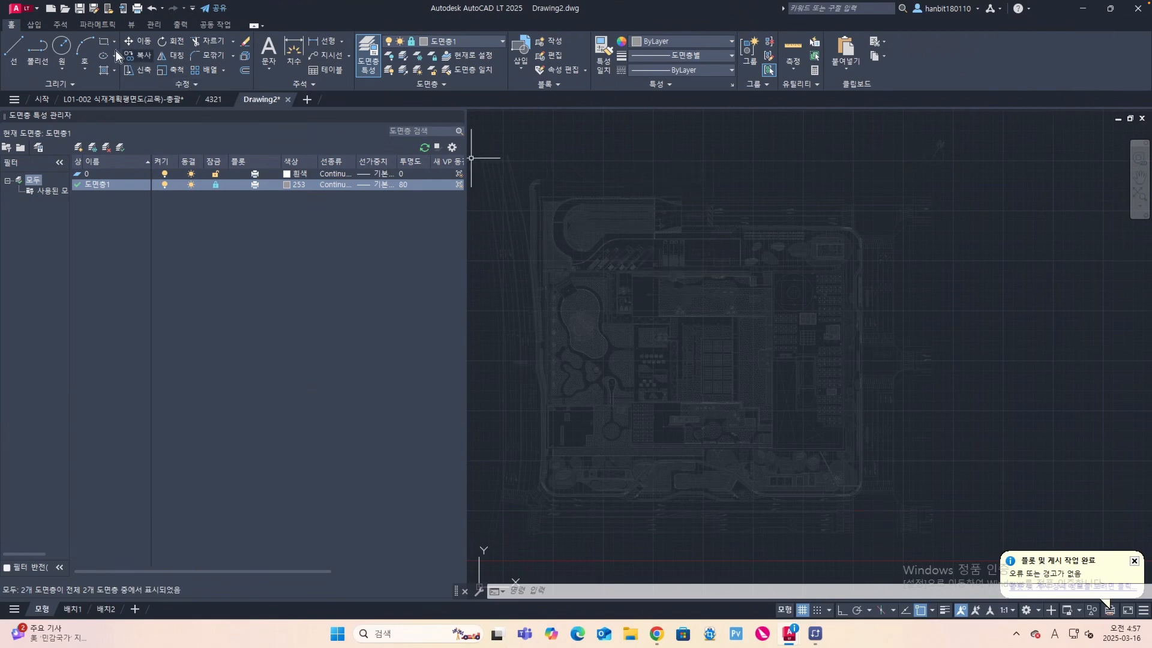
# Step: Save the drawing to the desktop (바탕 화면) as Drawing2.dwg in AutoCAD LT 2018/AutoCAD 2018 format
pyautogui.click(38, 10)
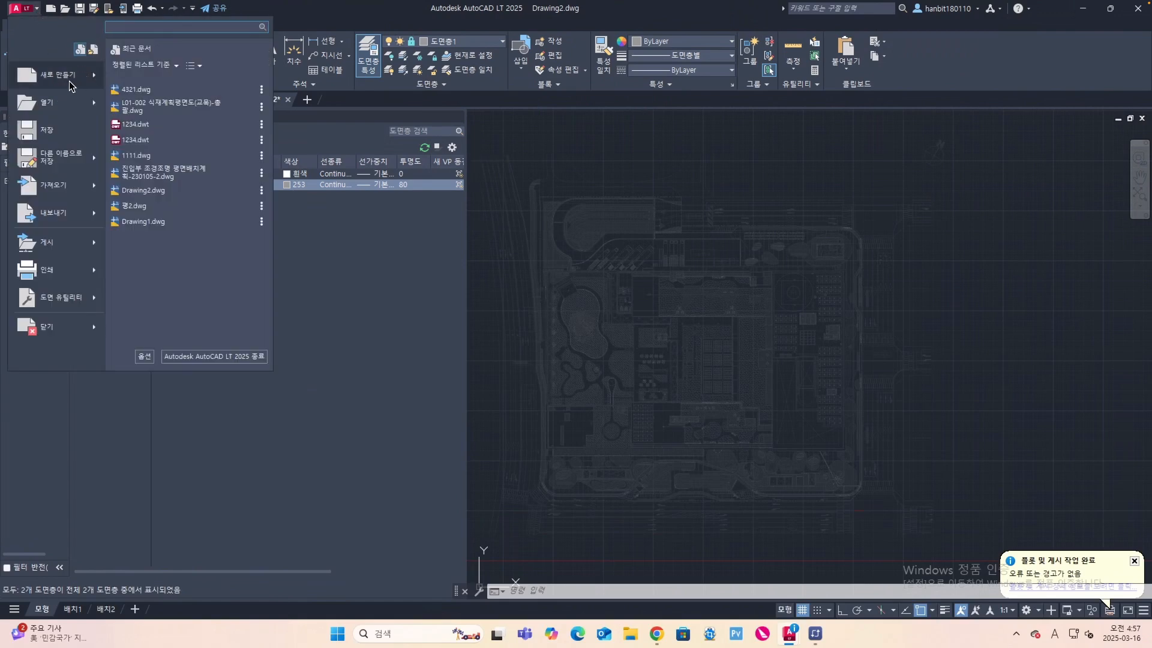
pyautogui.click(73, 160)
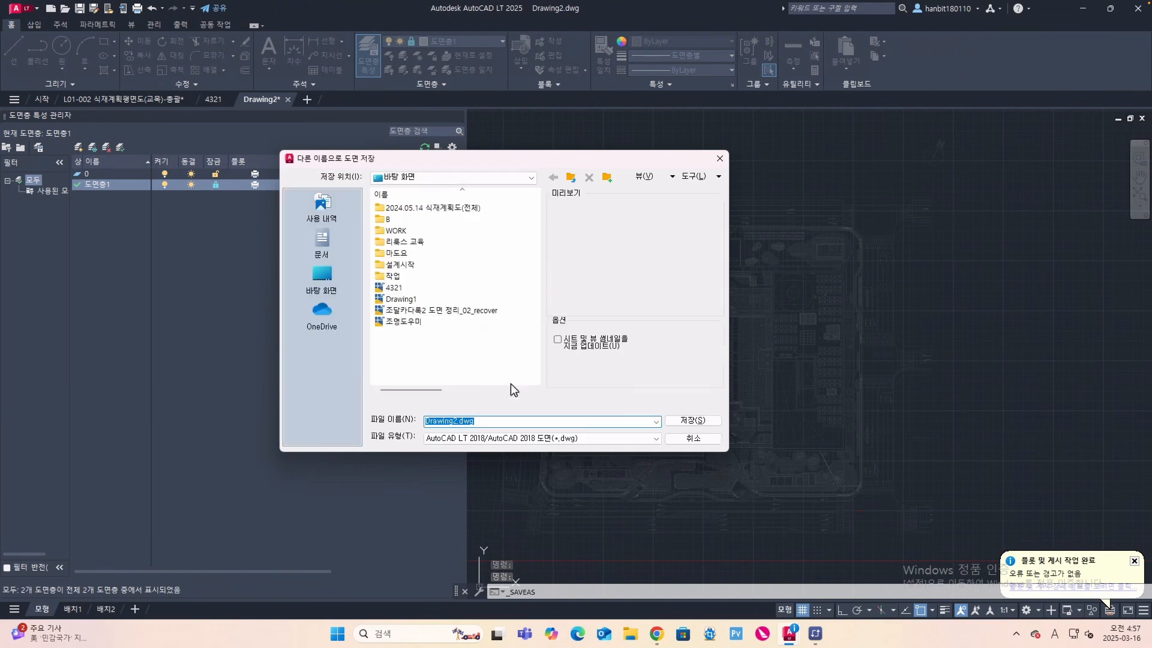
pyautogui.click(698, 422)
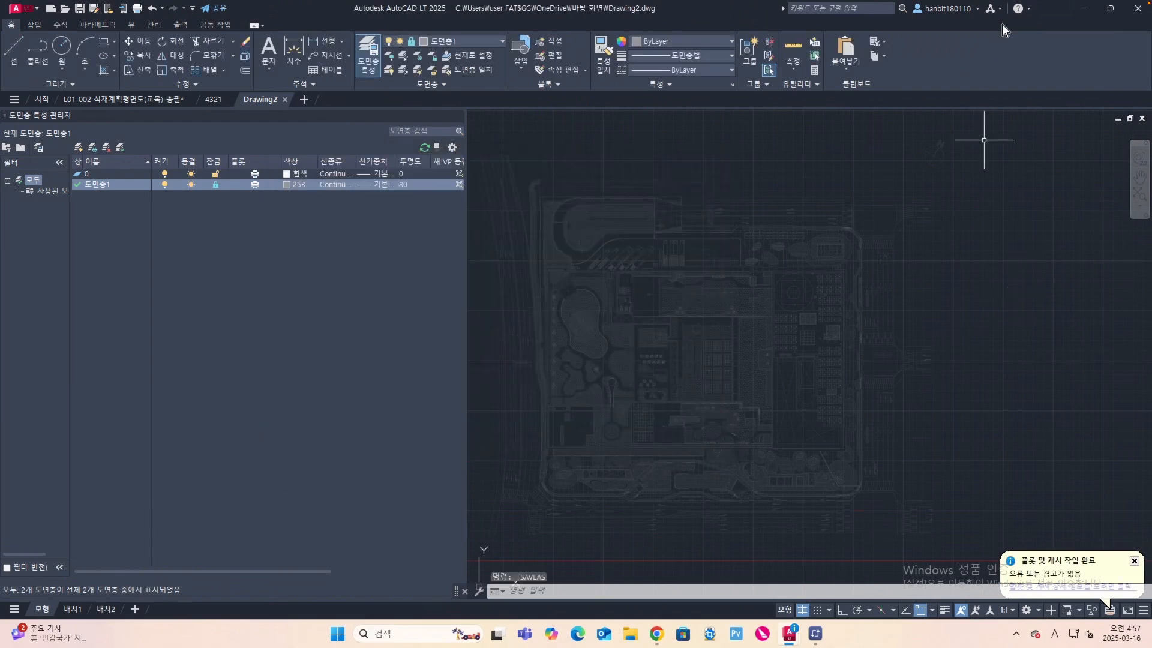
# Step: Switch to the desktop, check the file size in the properties of Drawing2, and dismiss the update notice
pyautogui.click(1085, 10)
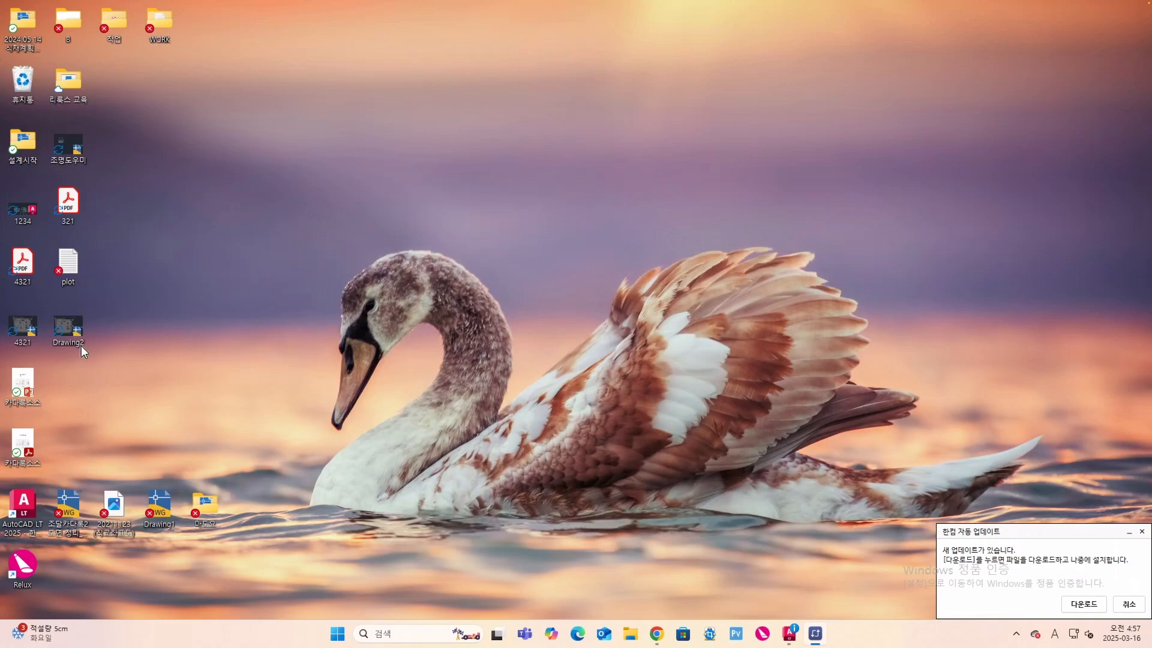
pyautogui.rightClick(72, 323)
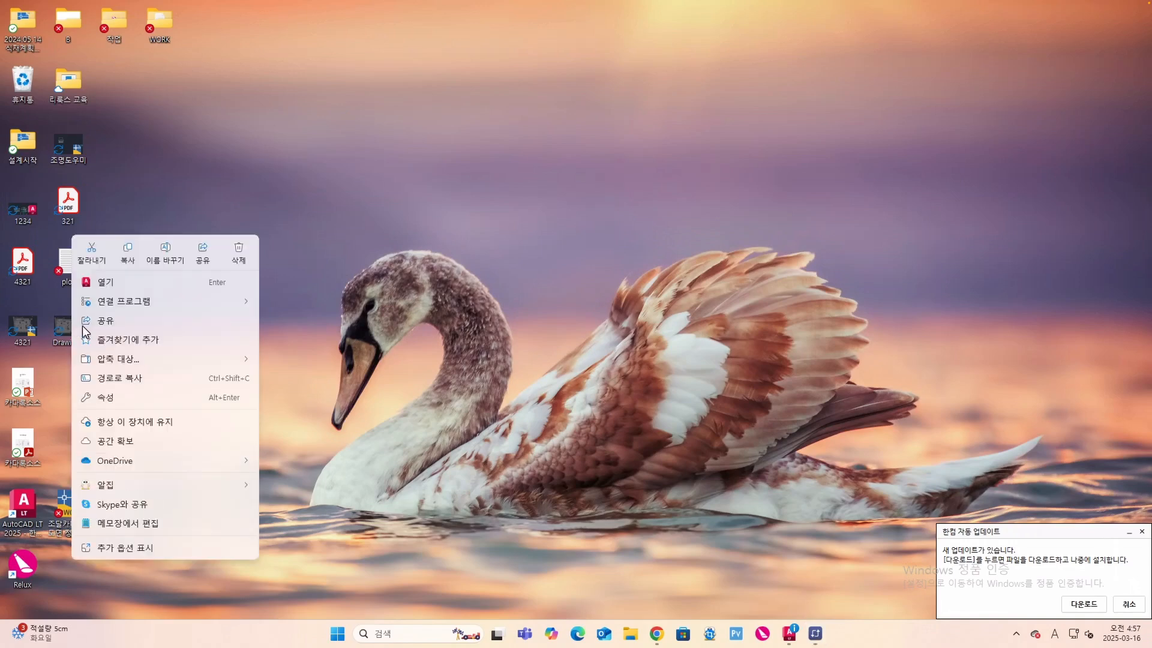
pyautogui.click(110, 400)
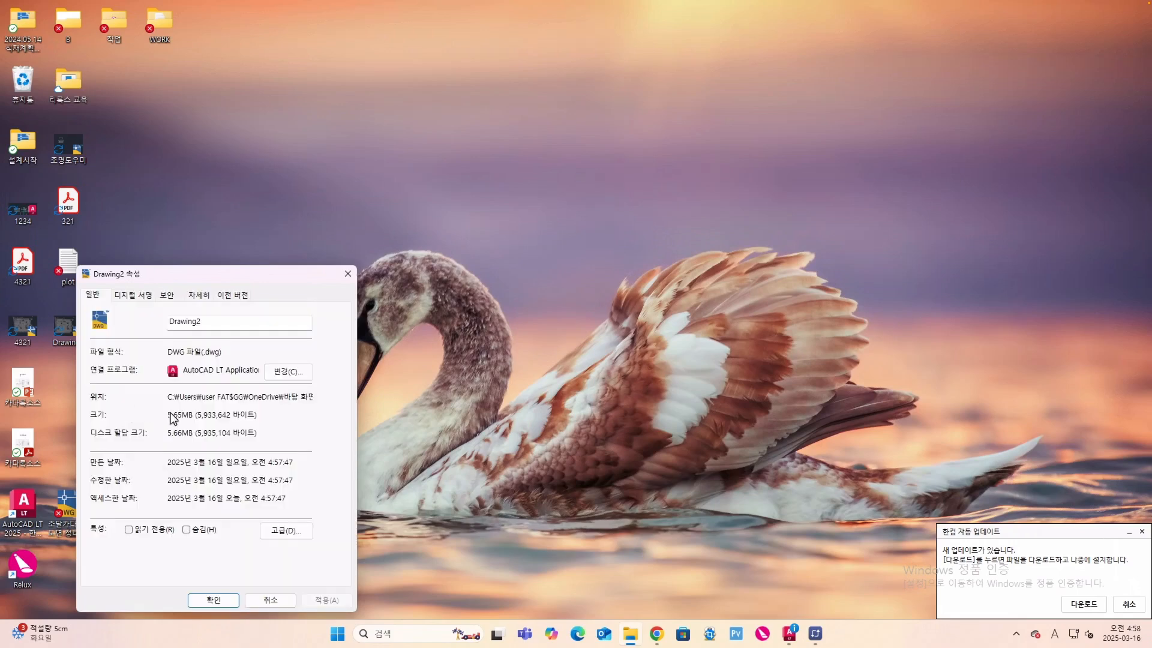
pyautogui.click(214, 600)
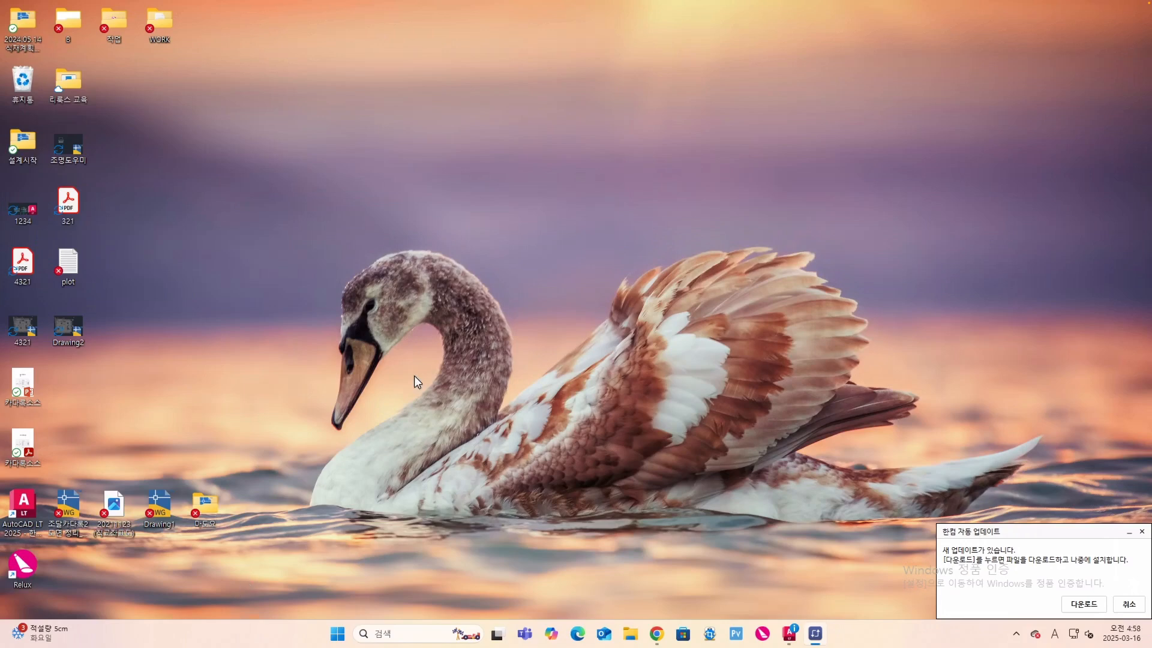
pyautogui.click(1142, 532)
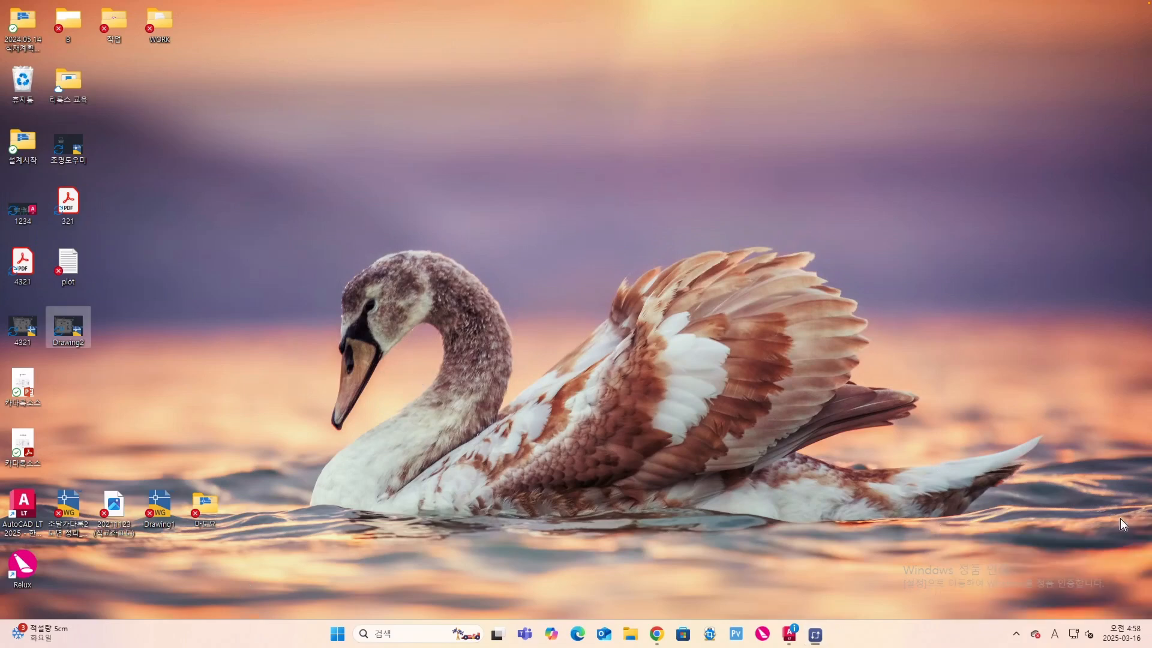
# Step: Return to Drawing2.dwg in AutoCAD and examine the locked background plan
pyautogui.click(803, 634)
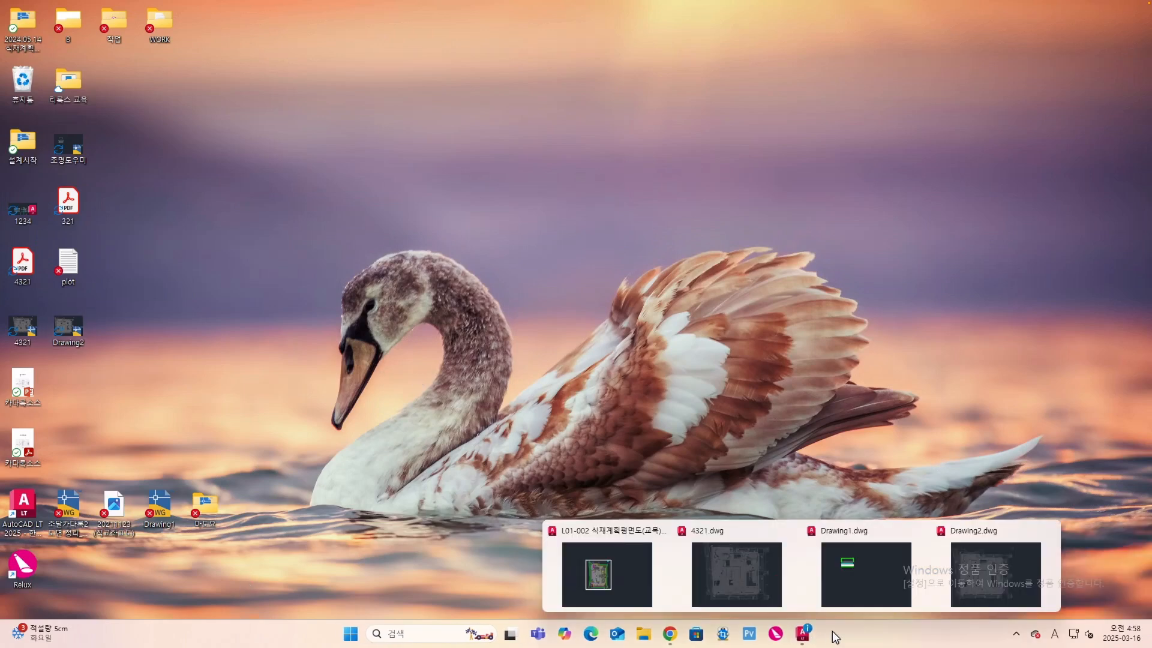
pyautogui.click(982, 596)
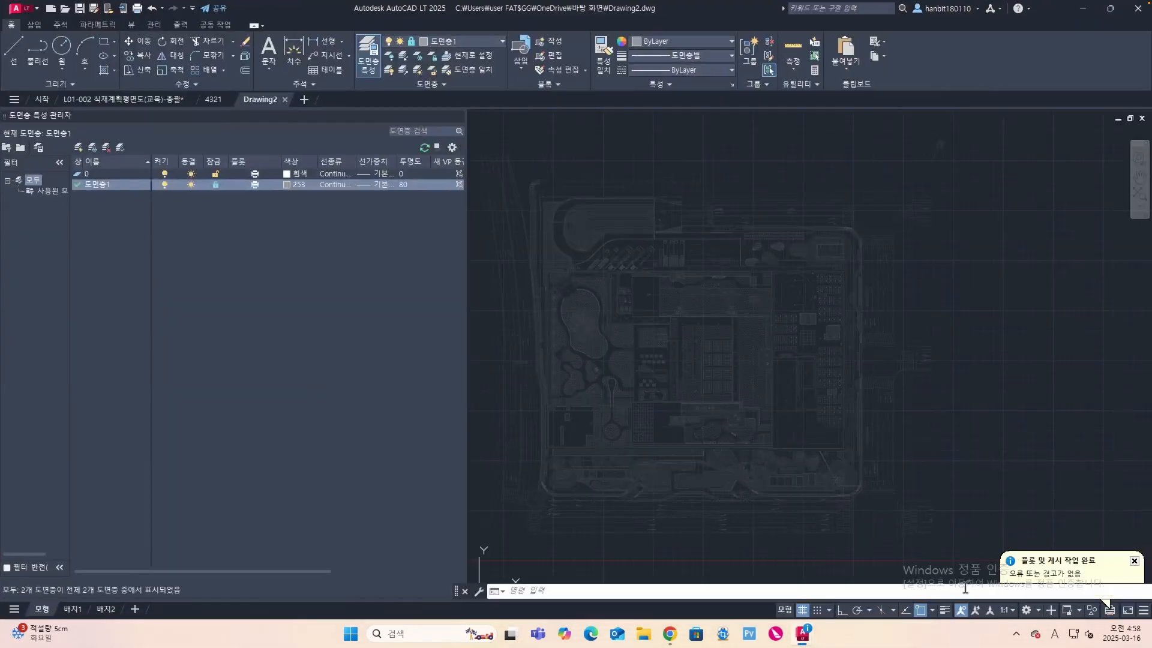
pyautogui.scroll(3, 692, 382)
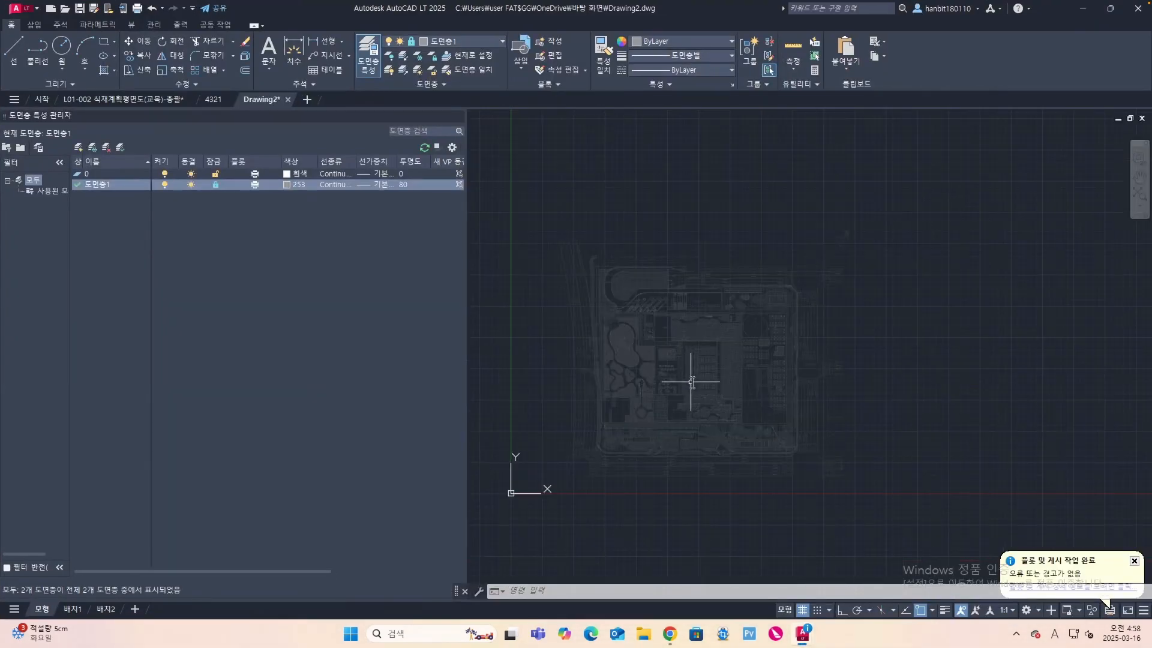
pyautogui.scroll(-3, 691, 382)
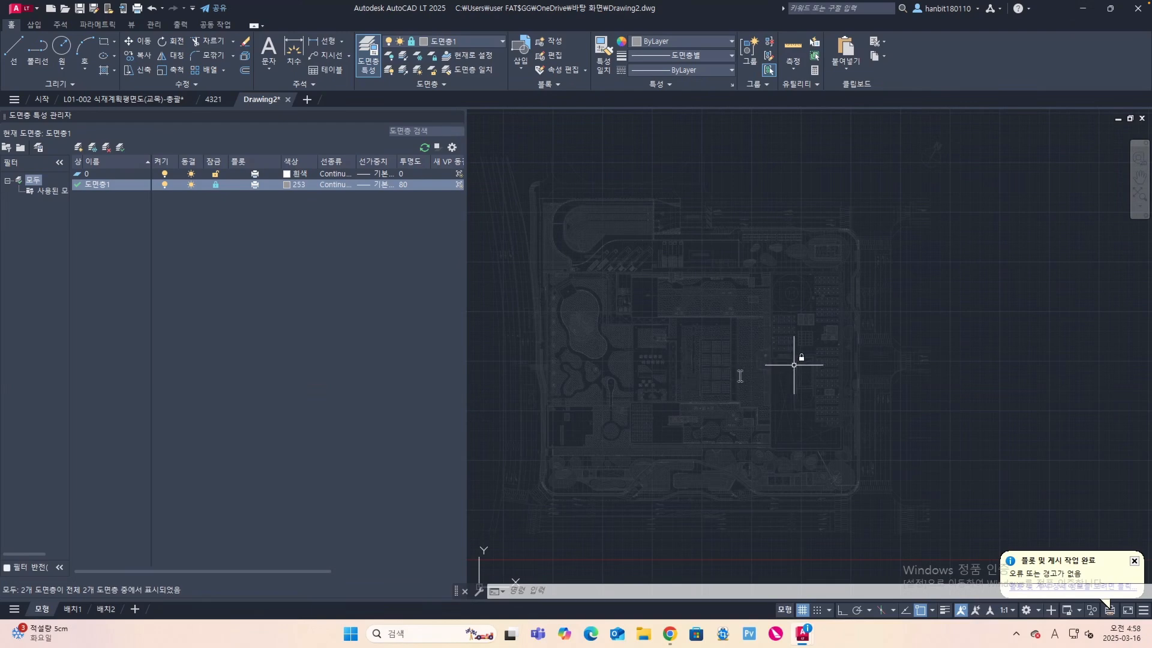
pyautogui.scroll(-2, 730, 375)
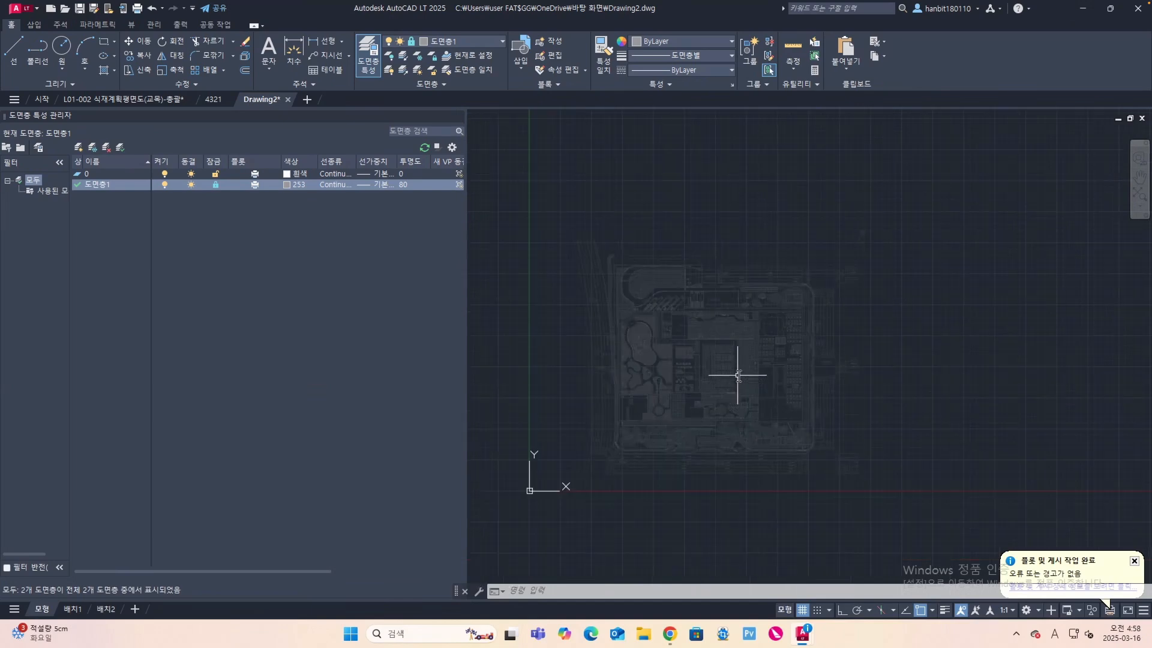